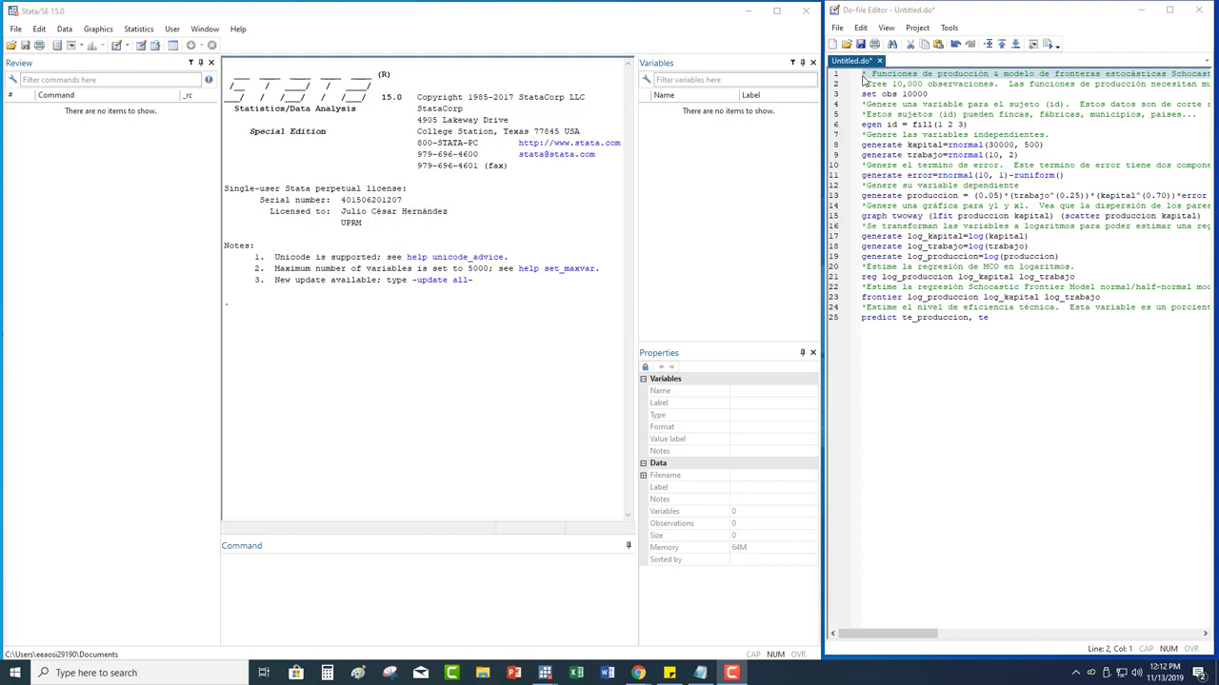
Run do-file lines 1–6 to create 10,000 observations with id, then inspect id in the Data Editor.
drag(863, 75, 1002, 123)
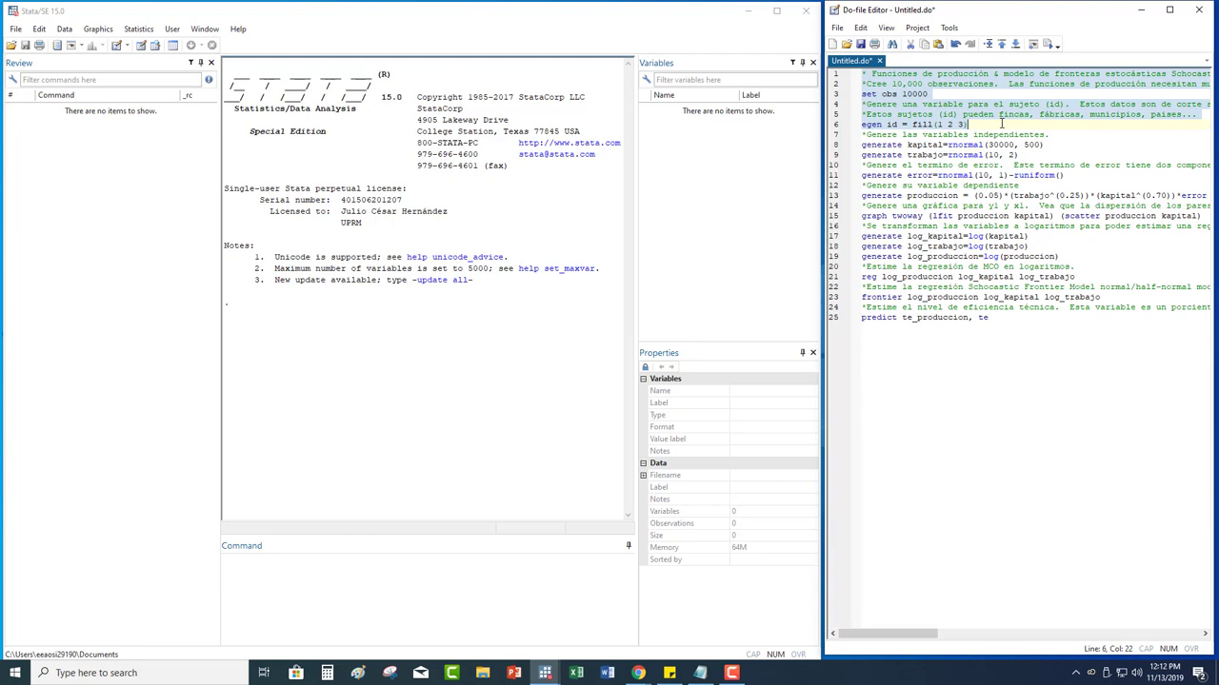
mouse_move(1002, 123)
mouse_down()
mouse_move(1044, 134)
mouse_move(1039, 123)
mouse_up()
right_click(987, 108)
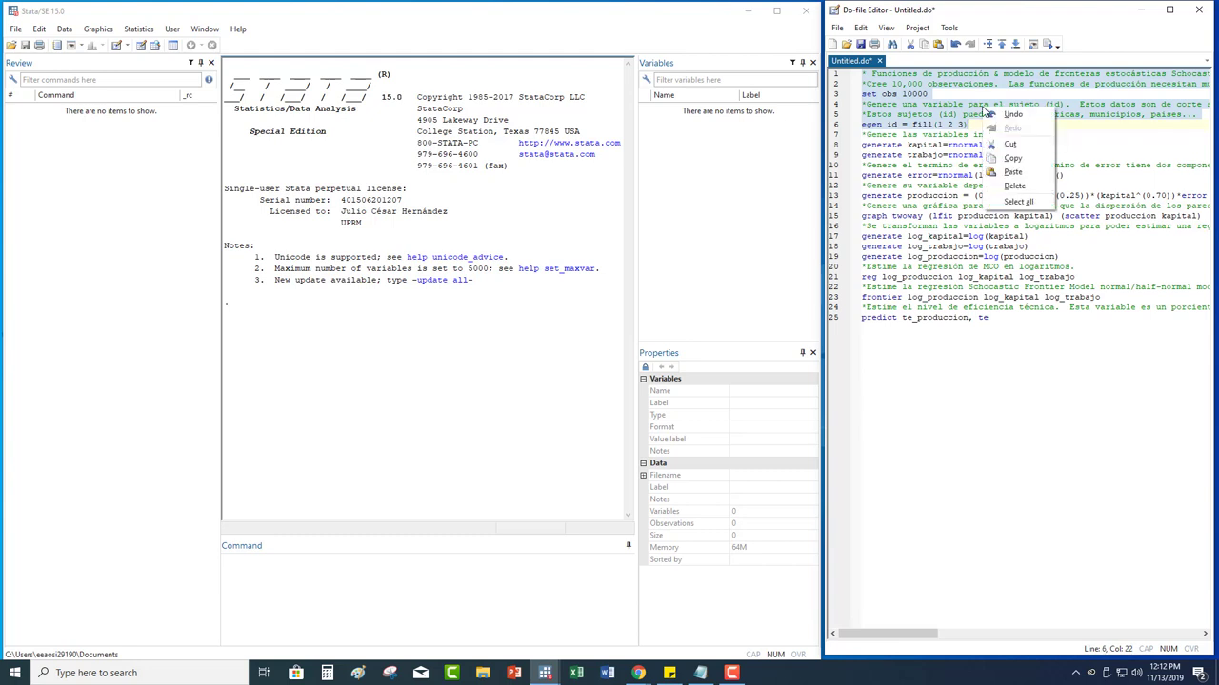
click(1015, 160)
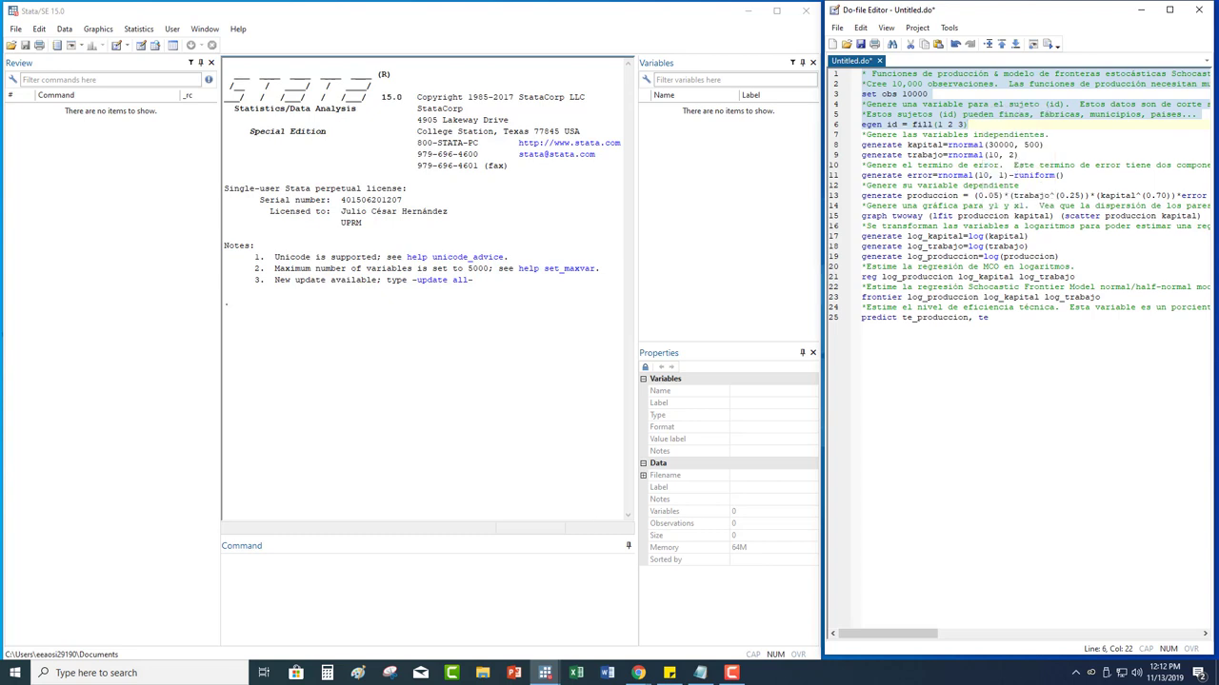
right_click(316, 589)
click(345, 531)
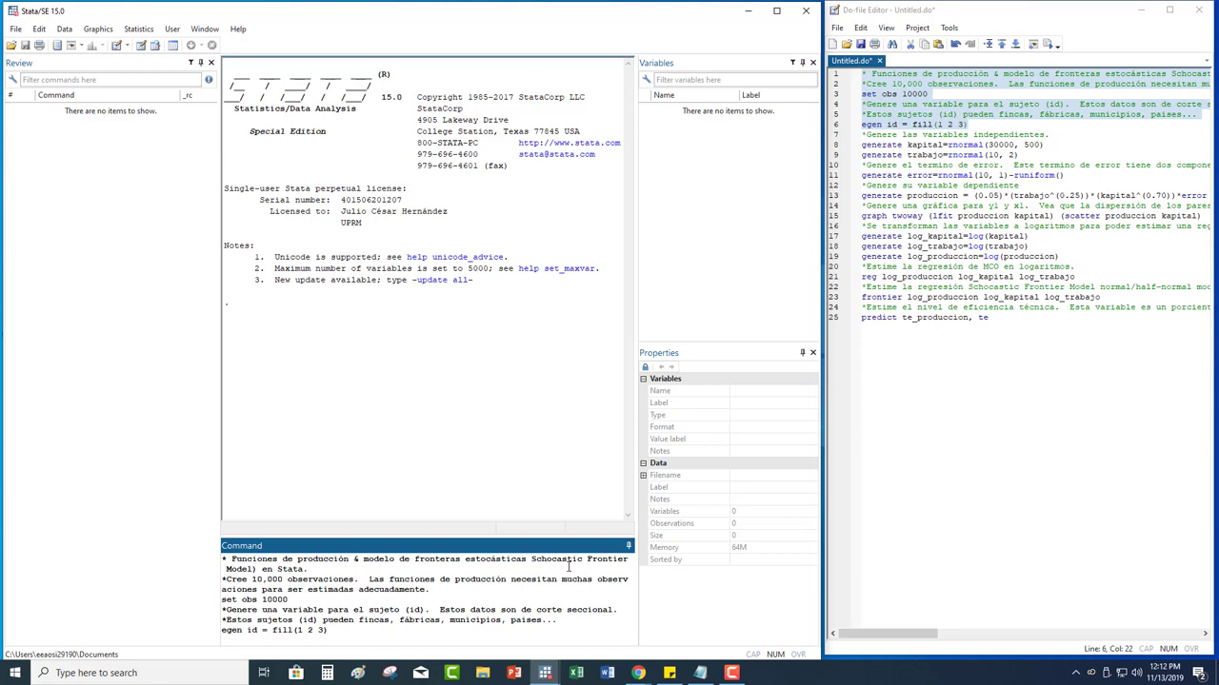
key(Return)
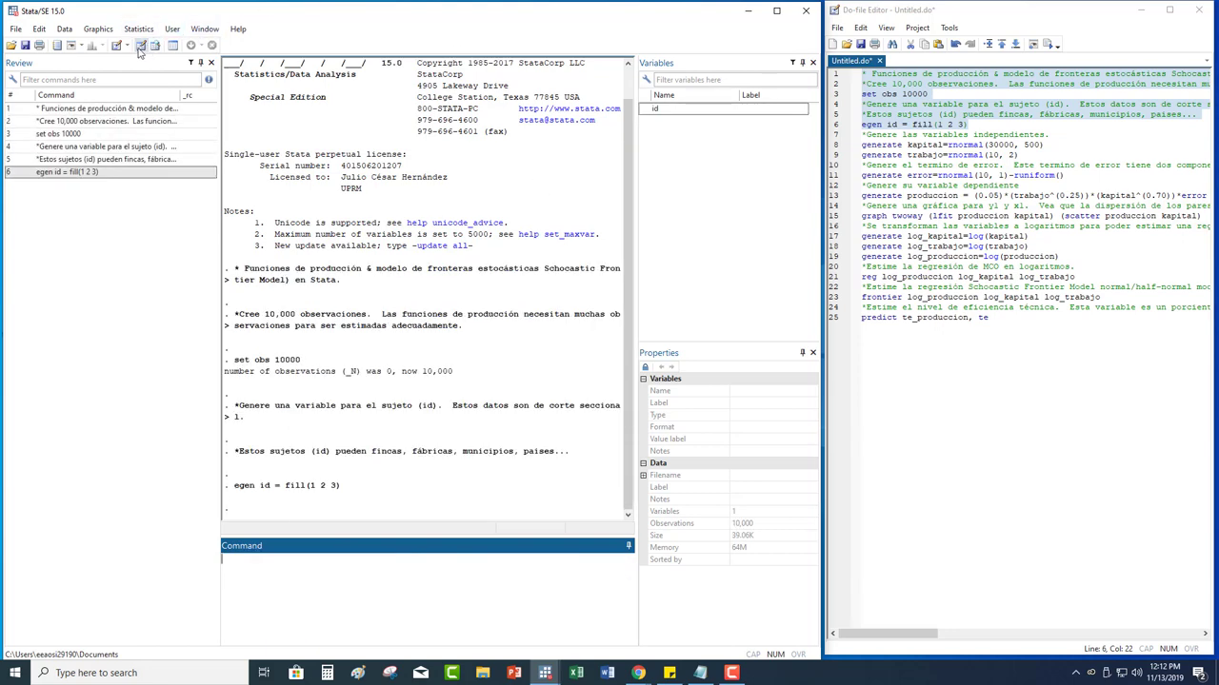
click(140, 46)
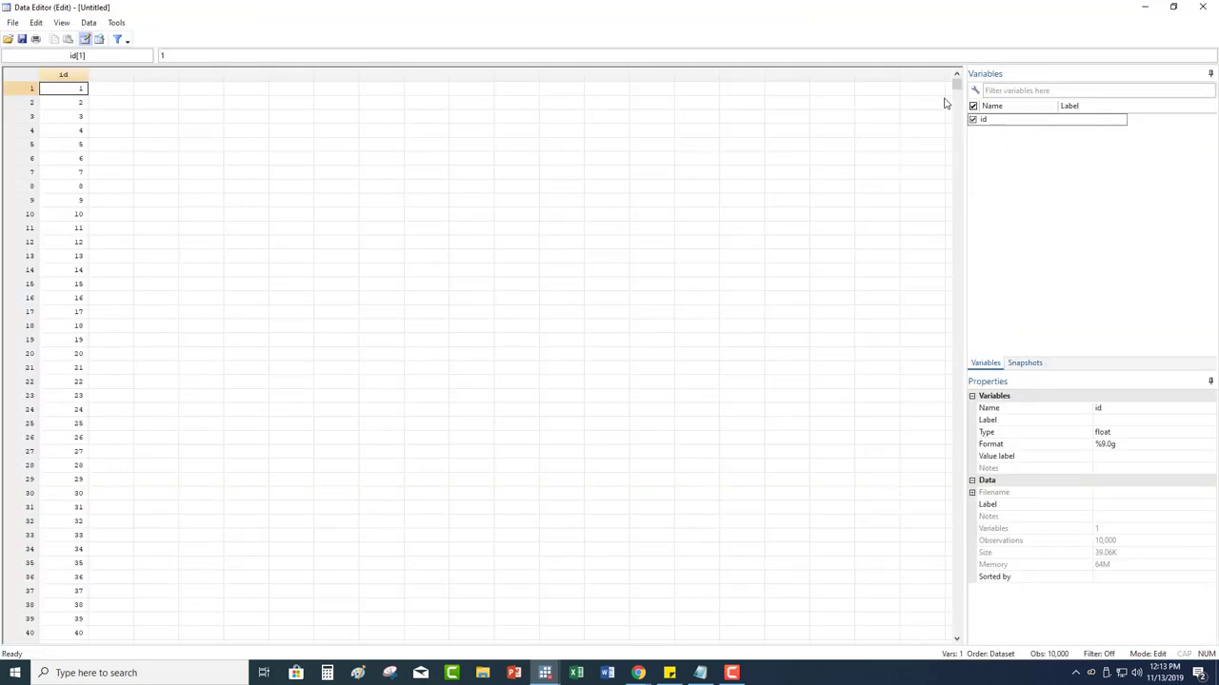
mouse_move(956, 84)
mouse_down()
mouse_move(934, 631)
mouse_move(916, 79)
mouse_up()
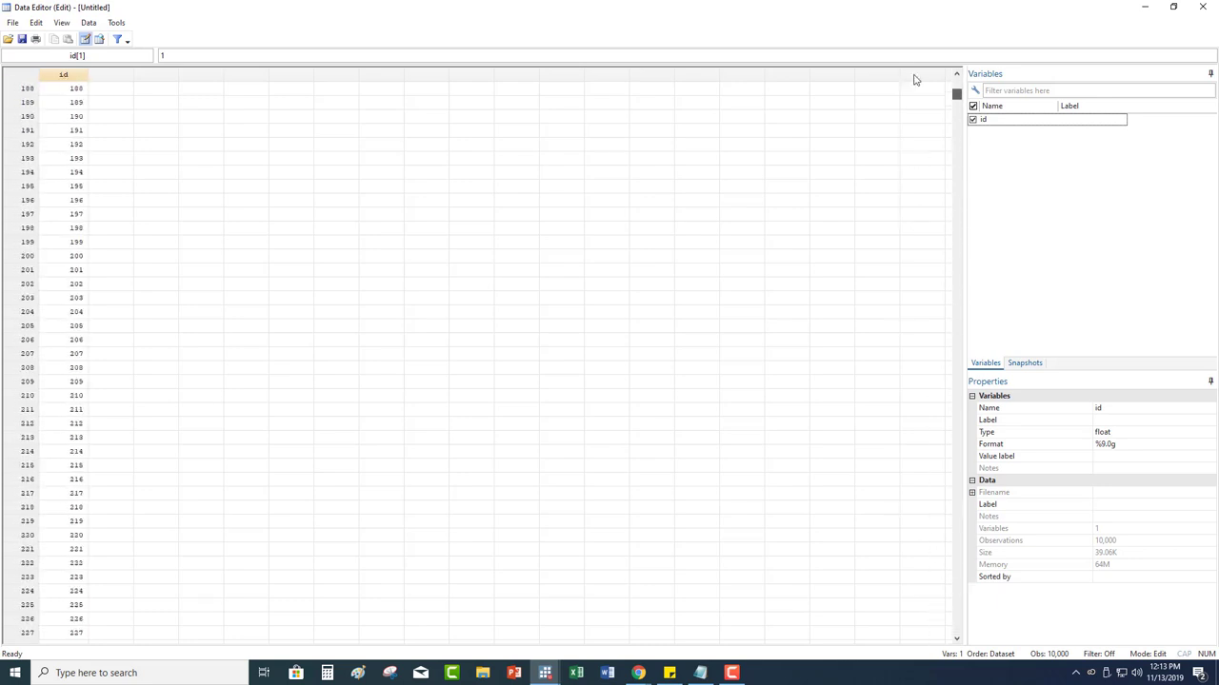
Run lines 7–9 creating kapital (mean 30000, sd 500) and trabajo (mean 10, sd 2), and check them.
click(1211, 10)
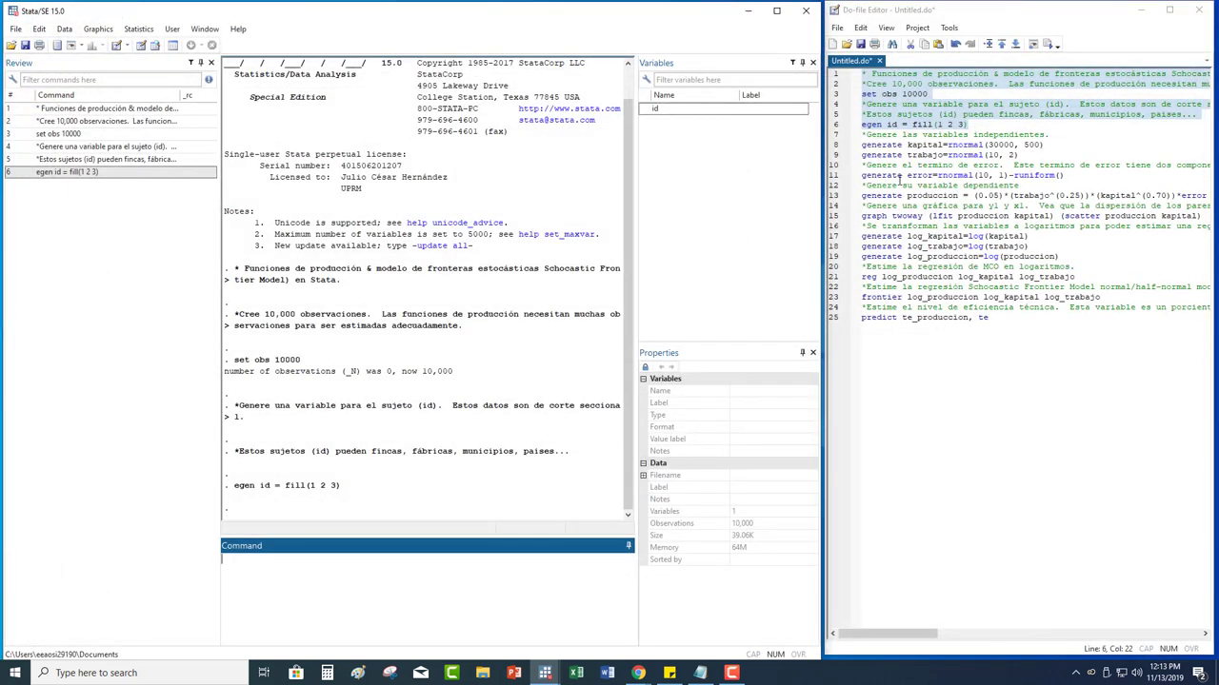
drag(862, 134, 1043, 154)
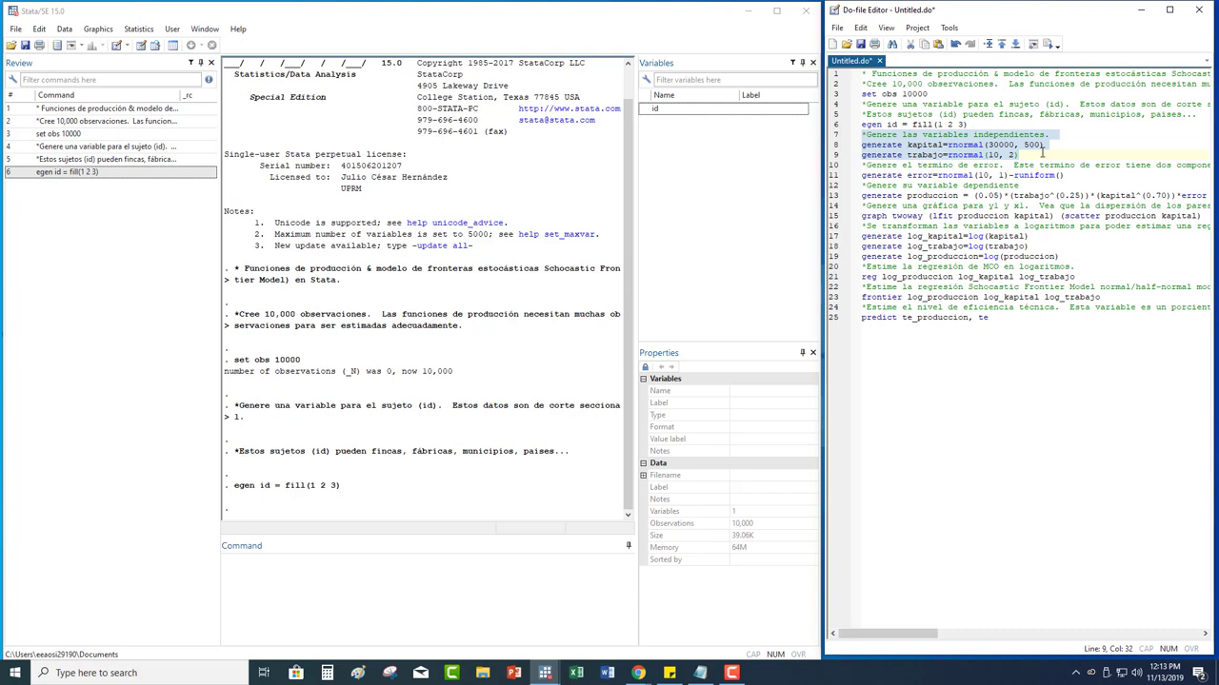
right_click(992, 151)
click(1017, 206)
right_click(306, 564)
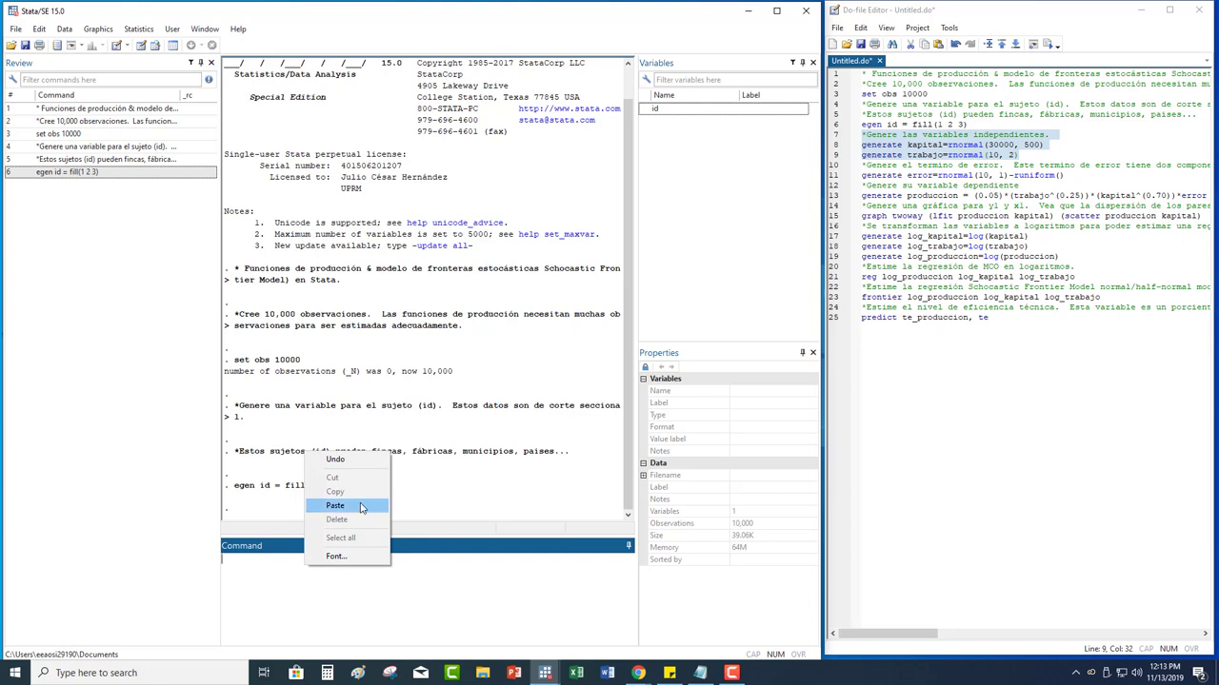
click(361, 508)
key(Return)
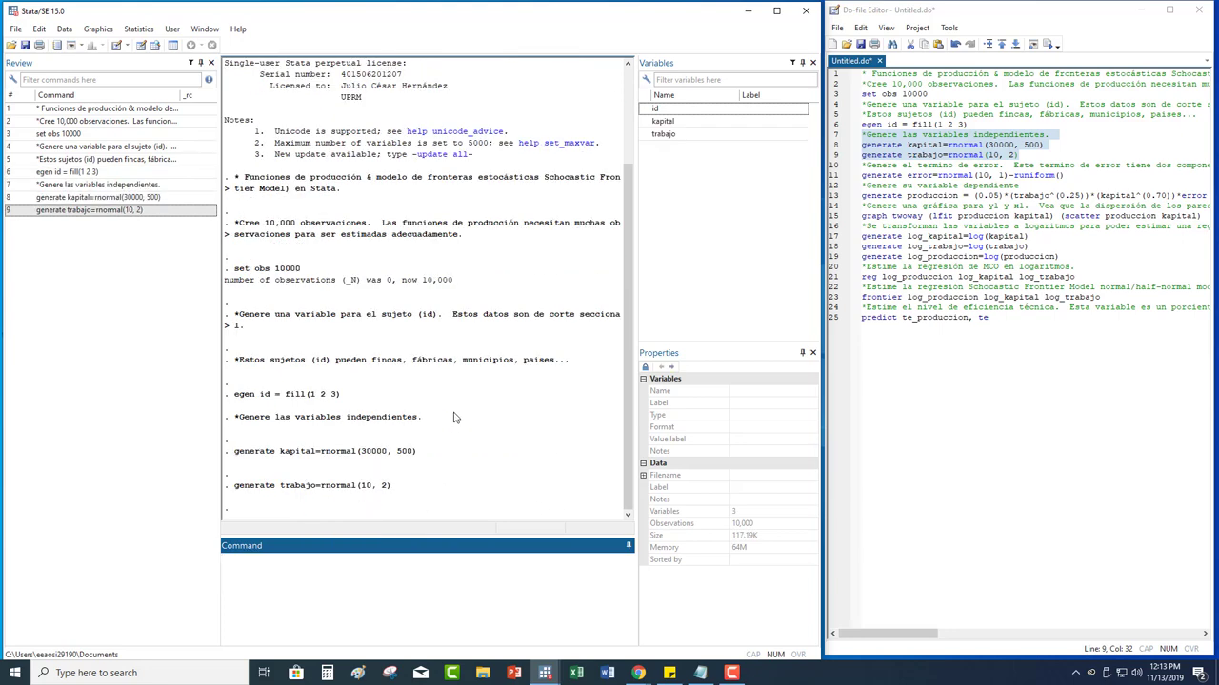
click(141, 47)
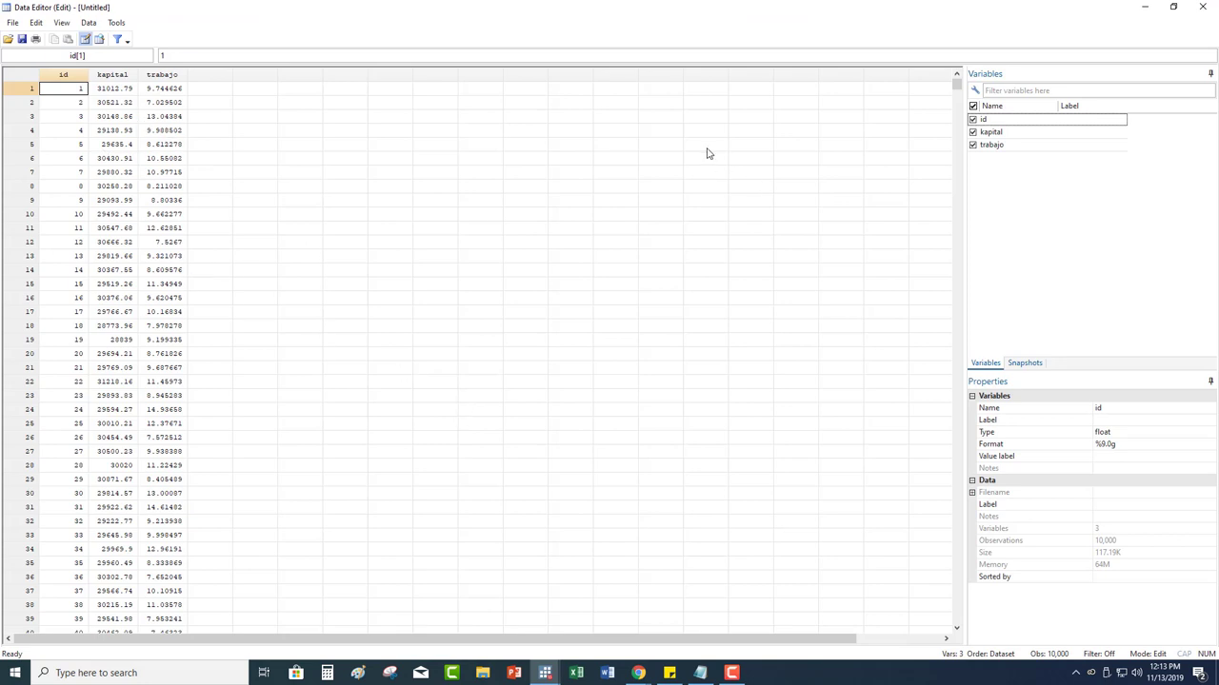
click(1204, 9)
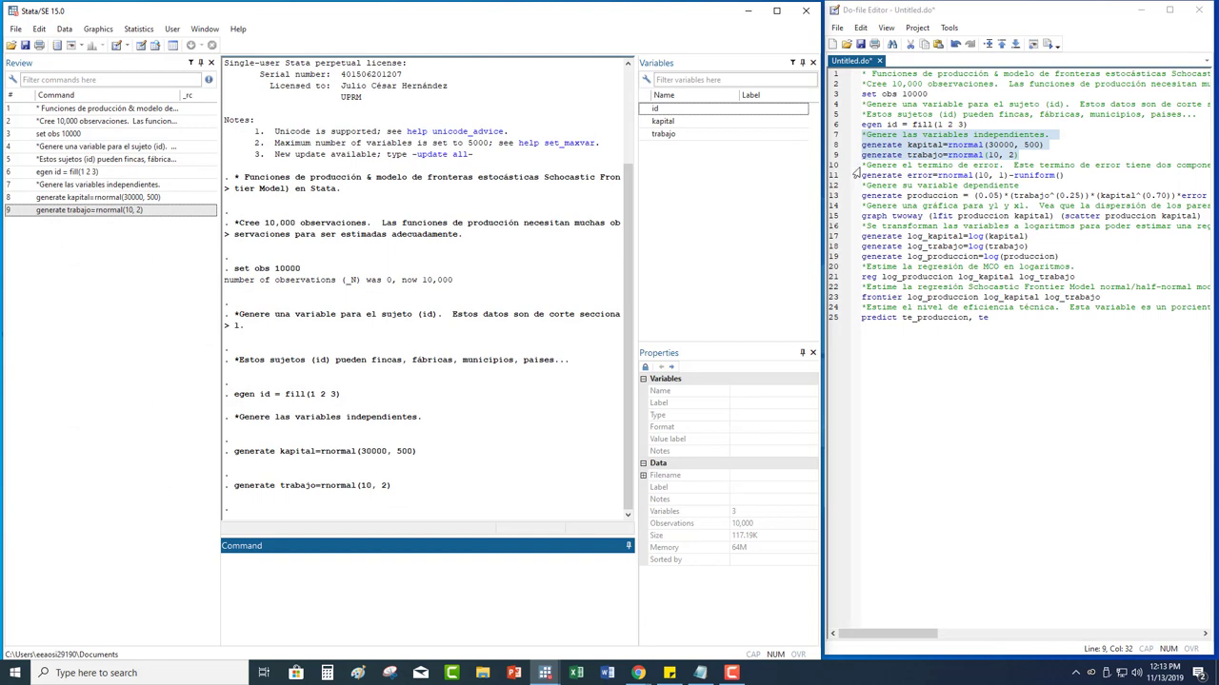
Run do-file lines 10–11 to generate error as rnormal(10, 1) minus runiform().
drag(862, 164, 1074, 177)
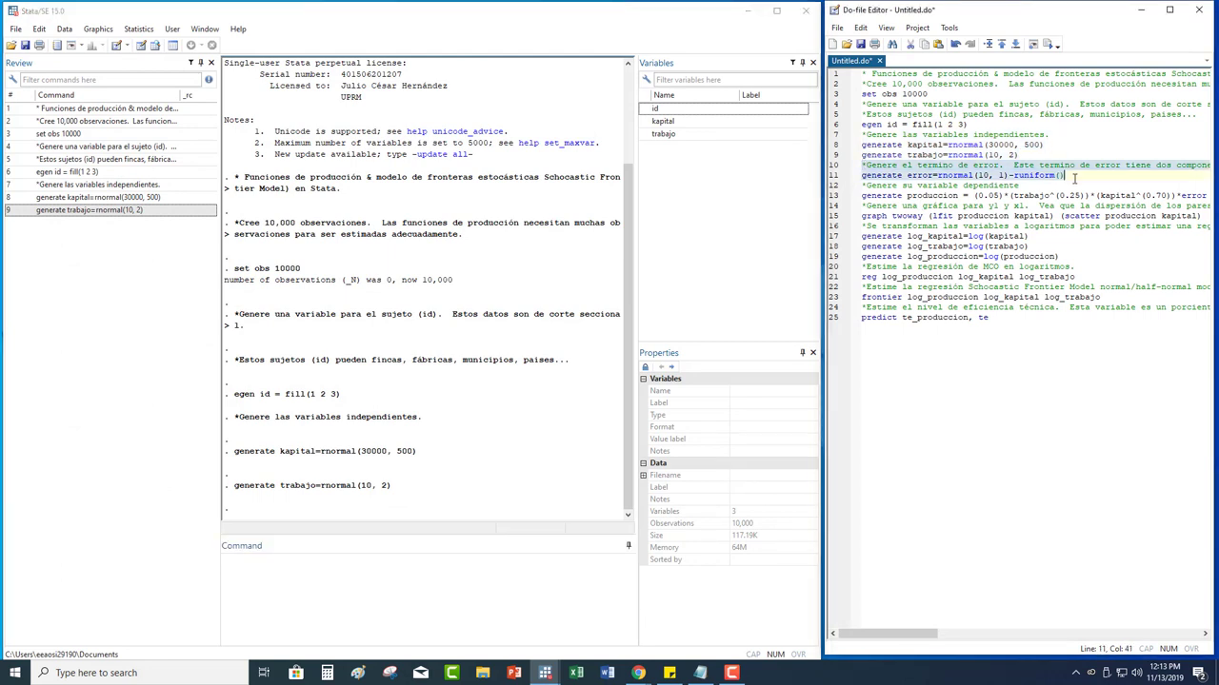
right_click(1049, 172)
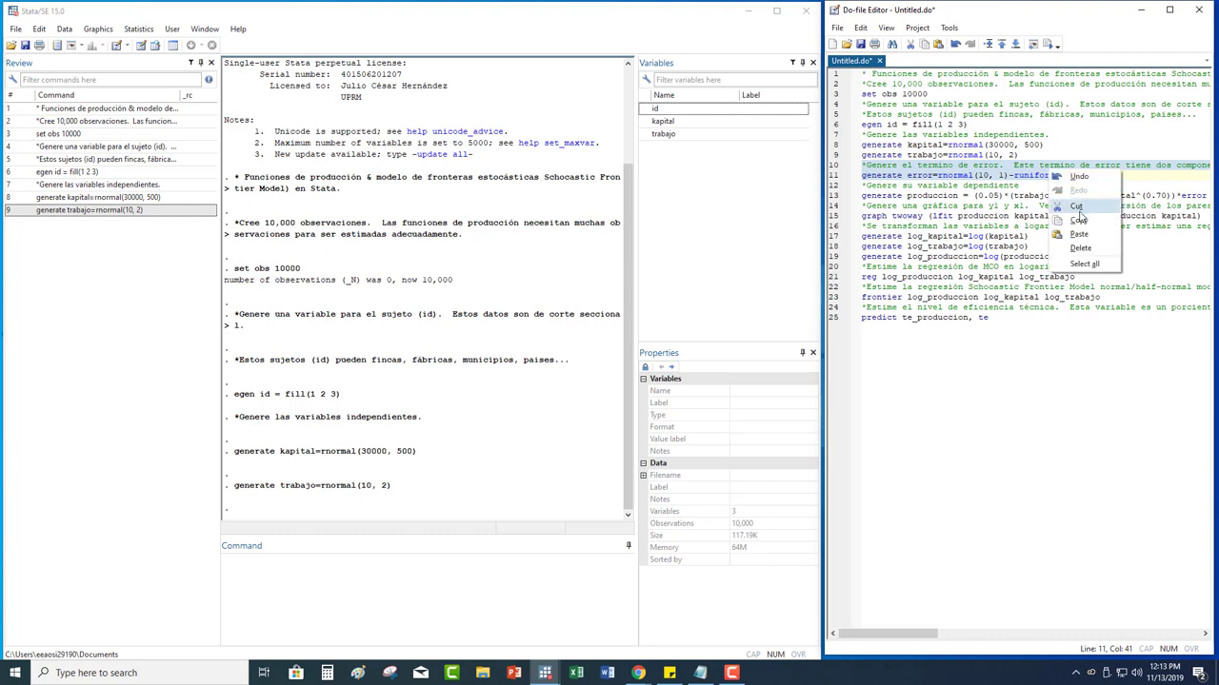
click(1079, 221)
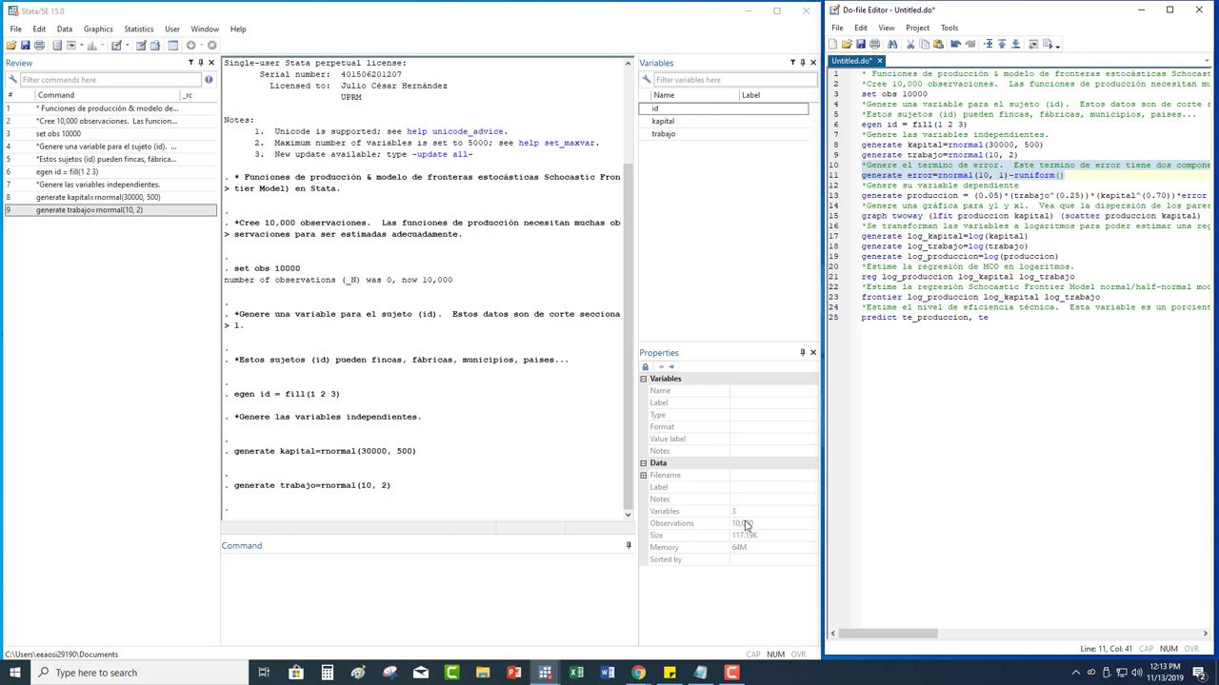
right_click(276, 576)
click(306, 519)
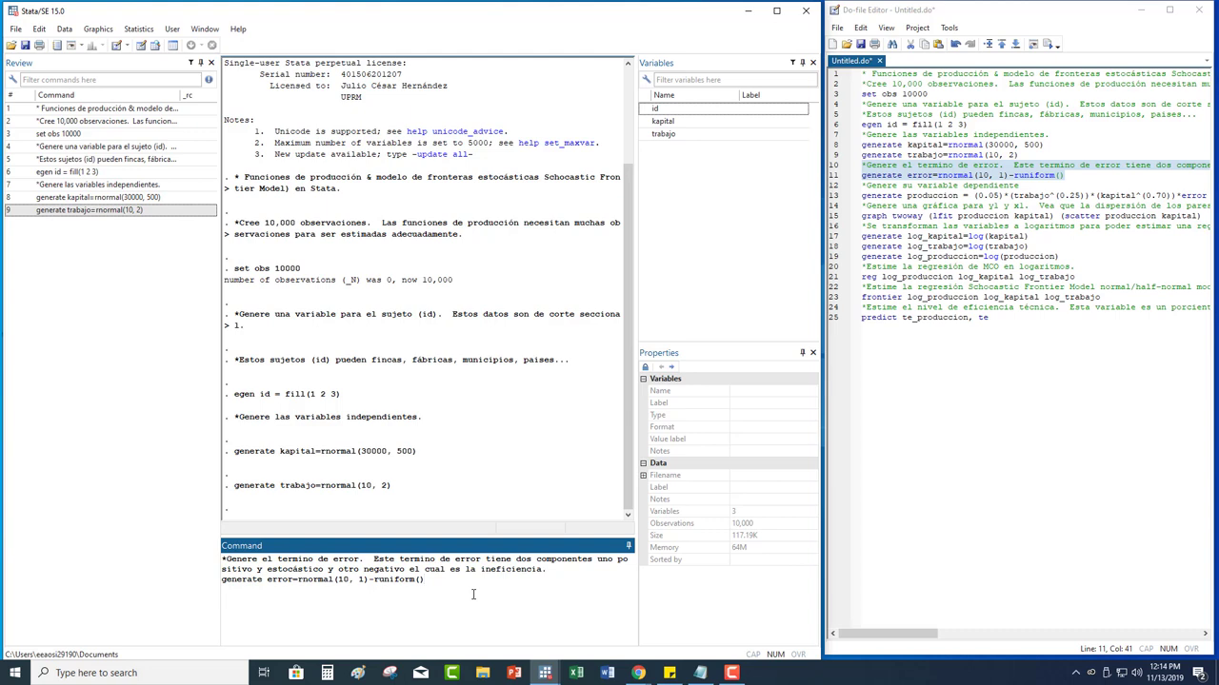
key(Return)
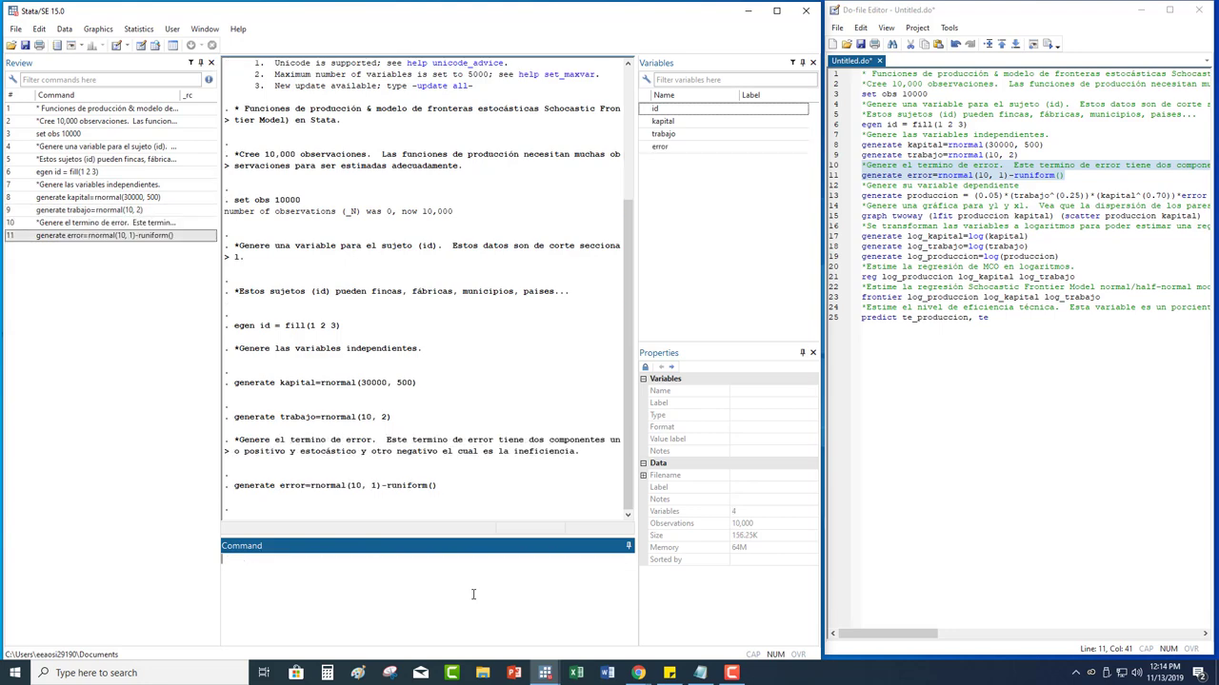
View the data to see the error column, with values roughly 6 to 11.
click(141, 45)
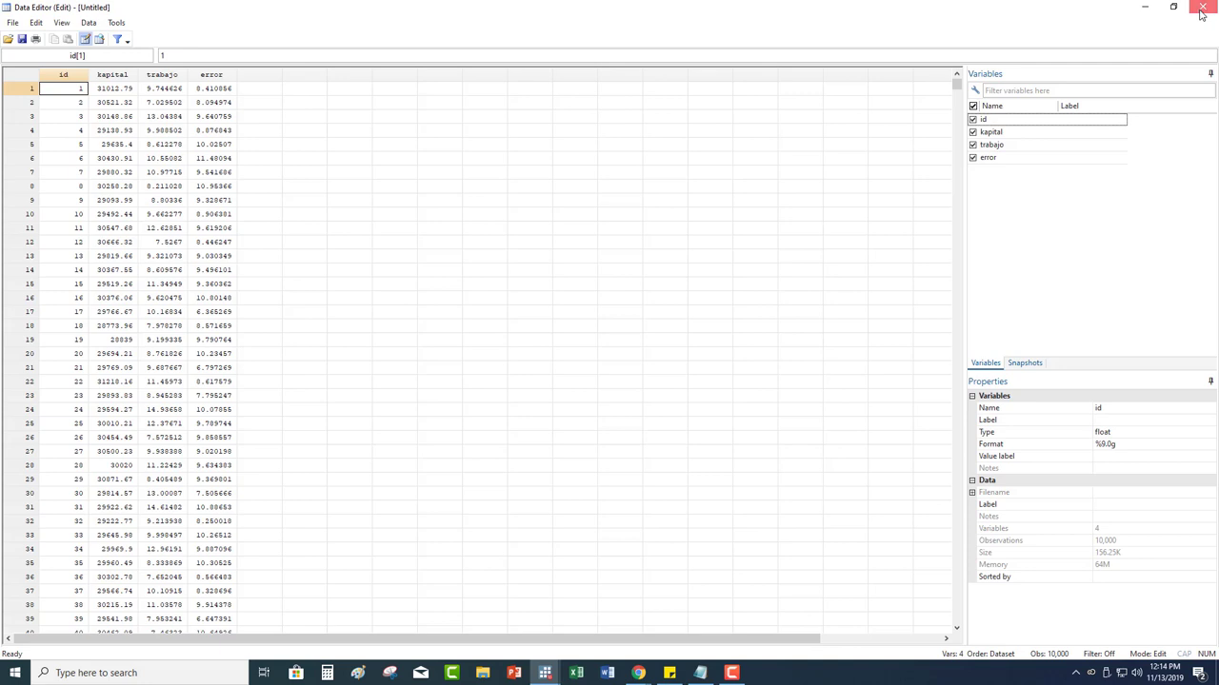
Run lines 12–13 creating produccion = 0.05·trabajo^0.25·kapital^0.70·error, and view it in the Data Editor.
click(1201, 9)
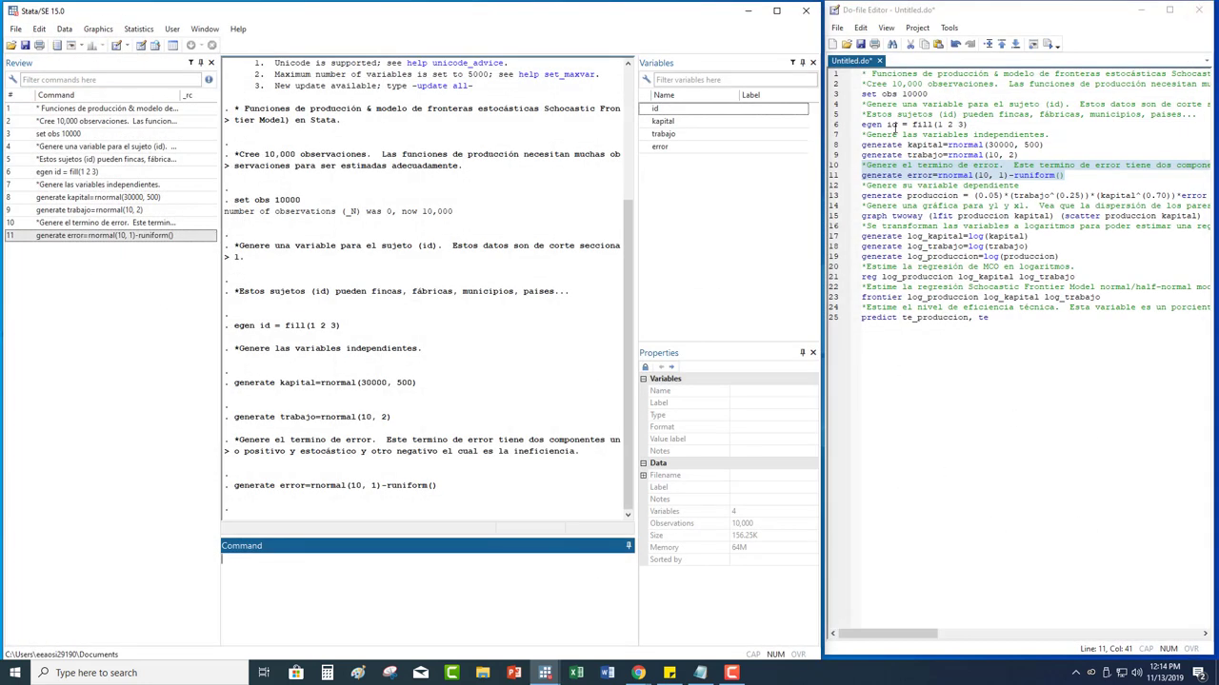
drag(862, 185, 857, 203)
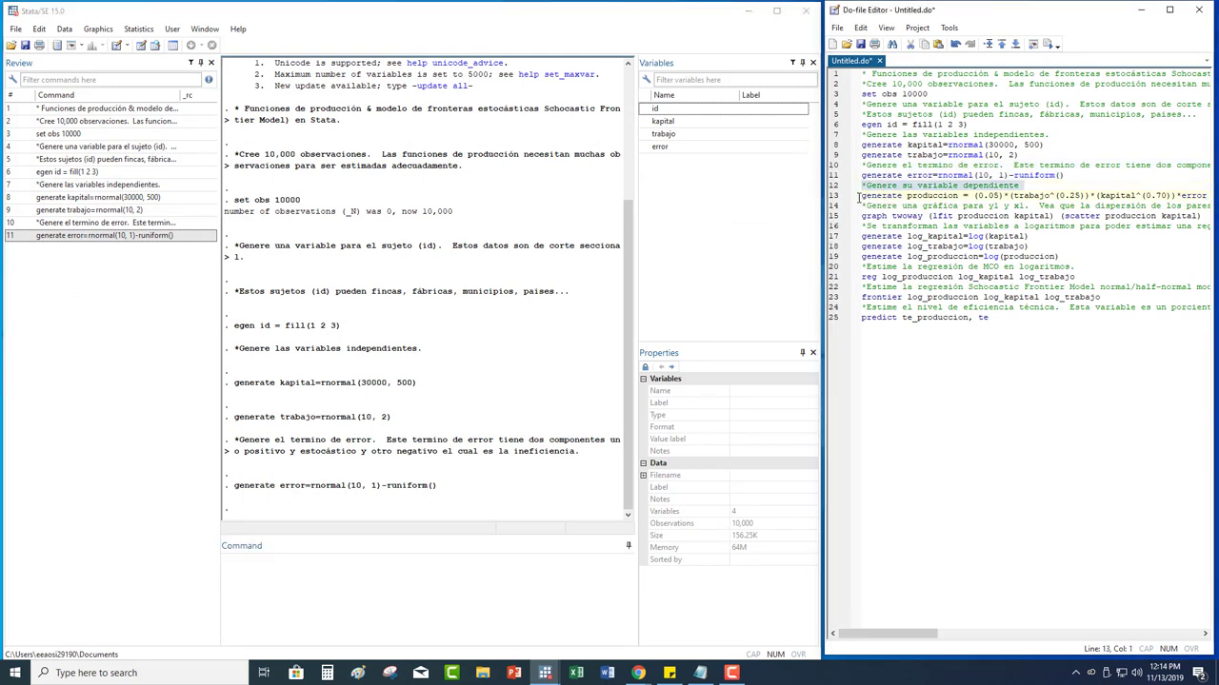
right_click(898, 194)
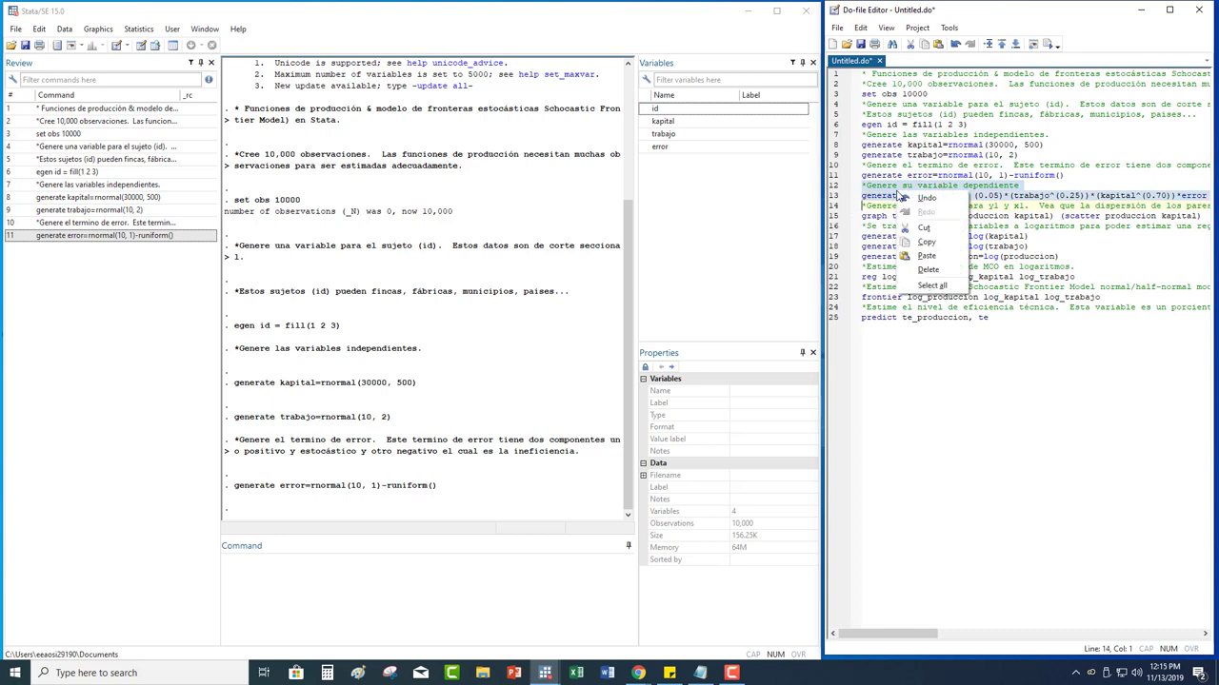
click(925, 244)
click(243, 605)
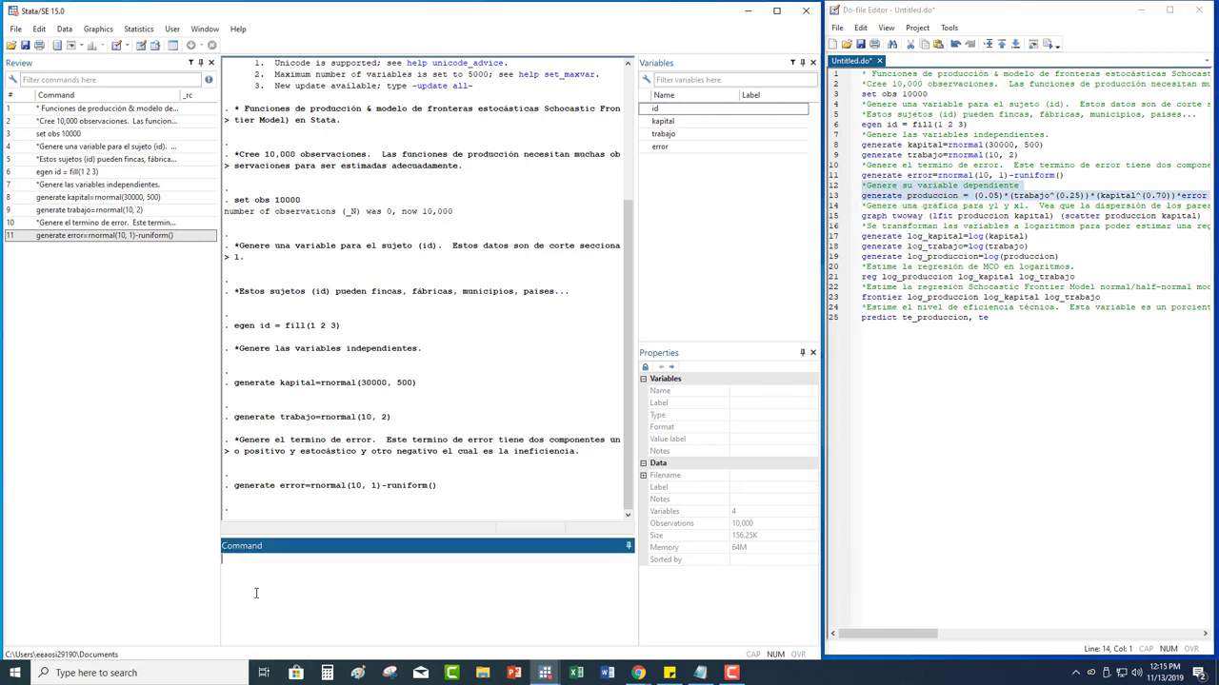
right_click(256, 592)
click(285, 533)
key(Return)
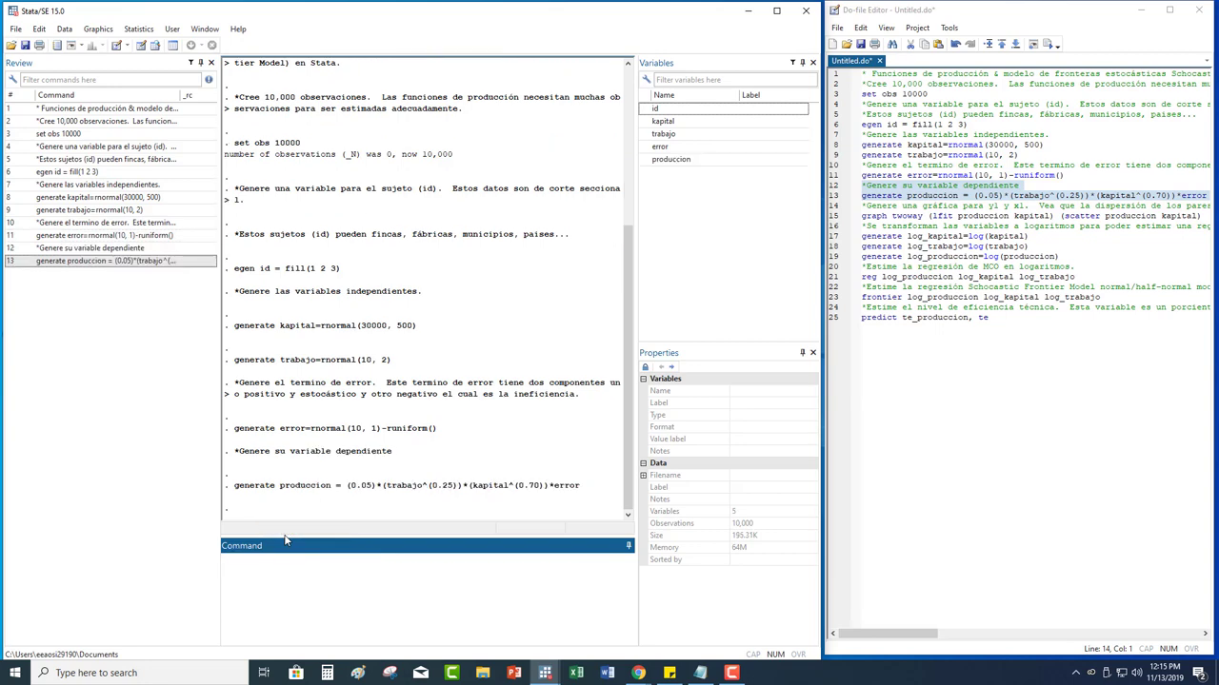
click(141, 45)
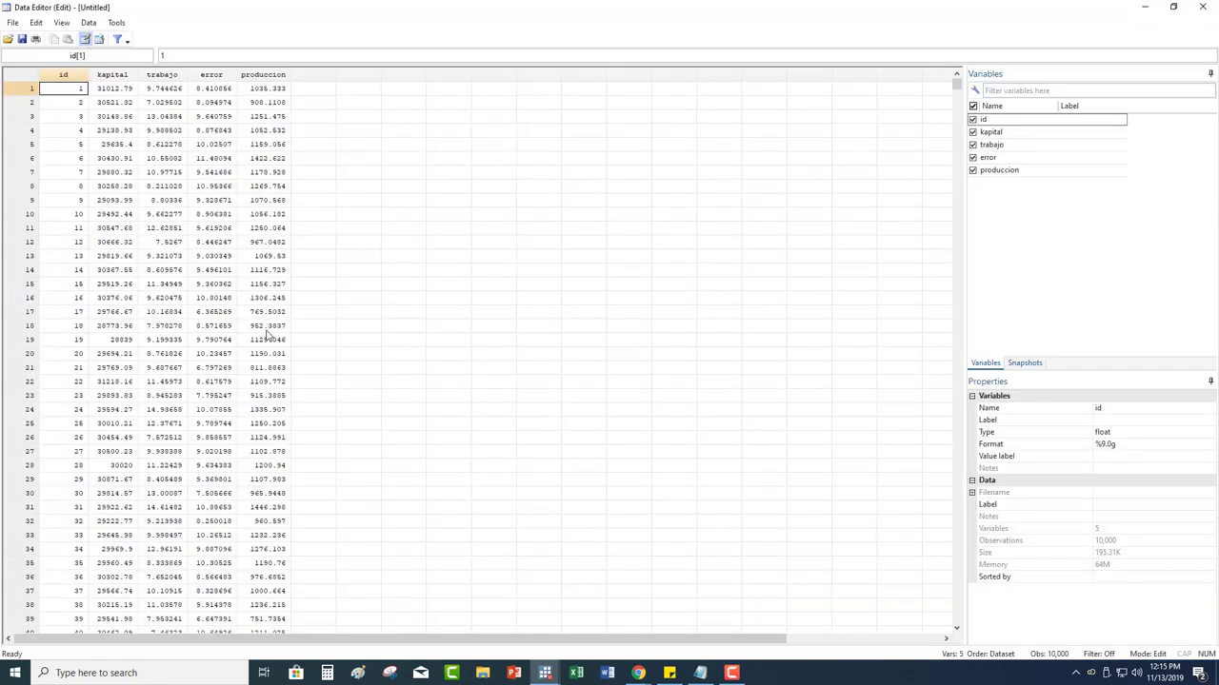
Run do-file lines 14–15 to plot produccion against kapital as a scatter with fitted line.
click(1205, 7)
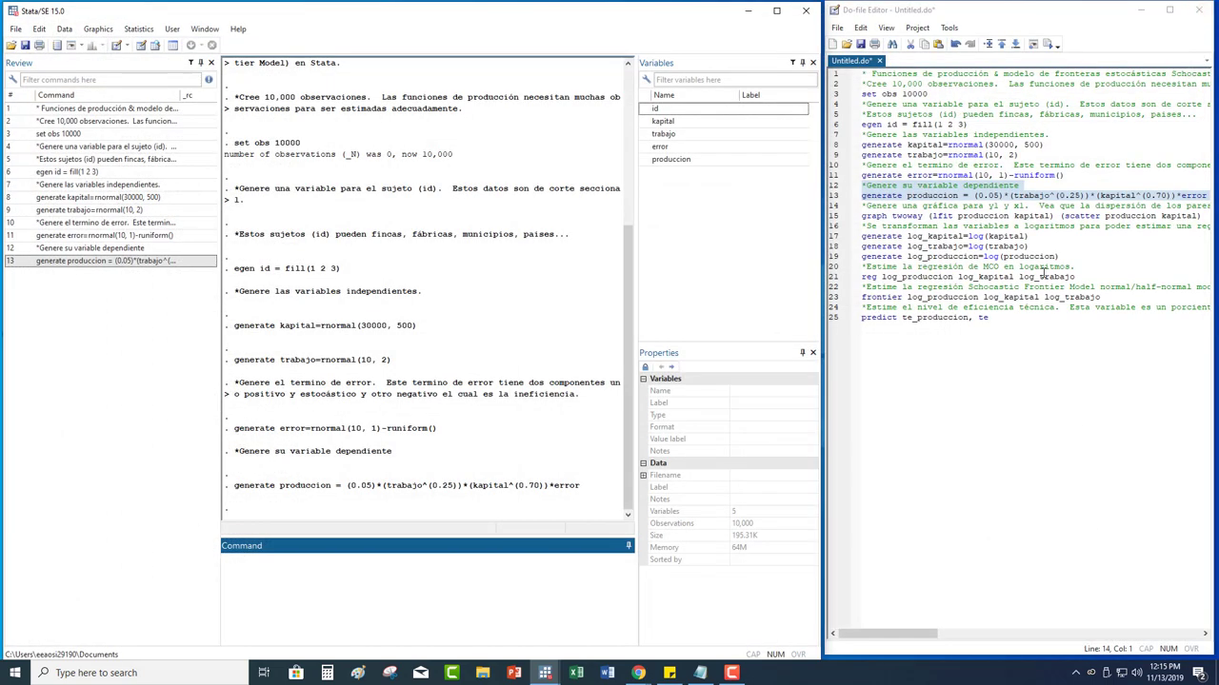
click(856, 207)
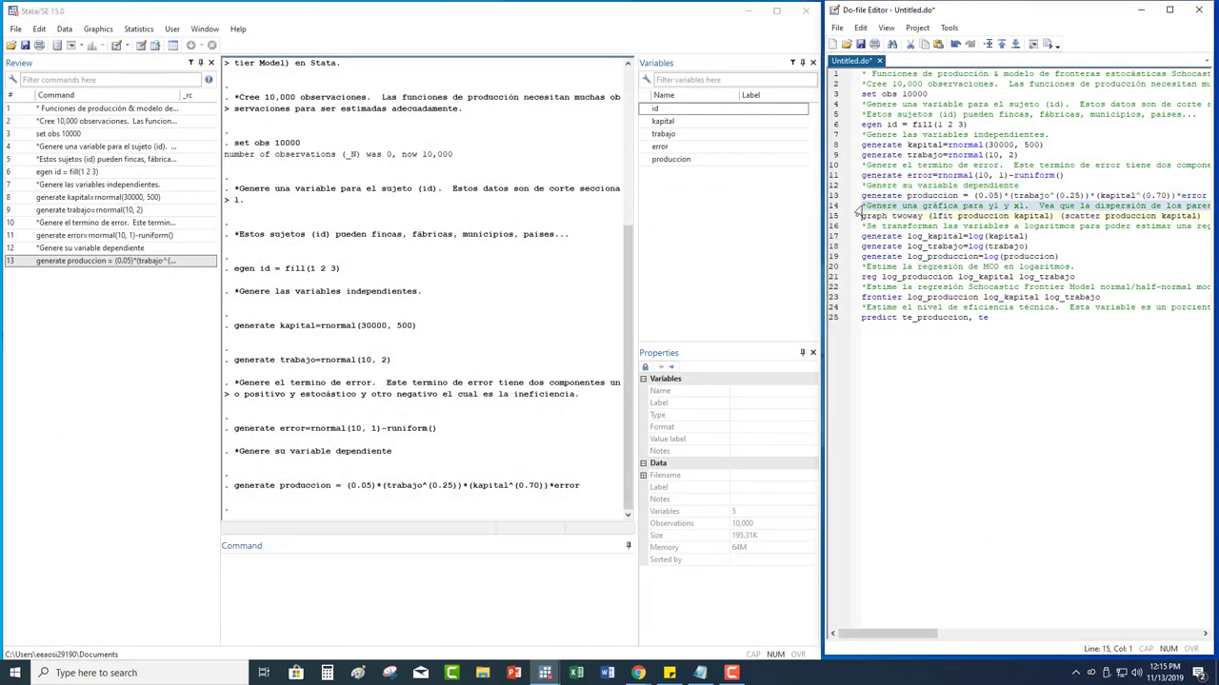
drag(856, 221, 856, 227)
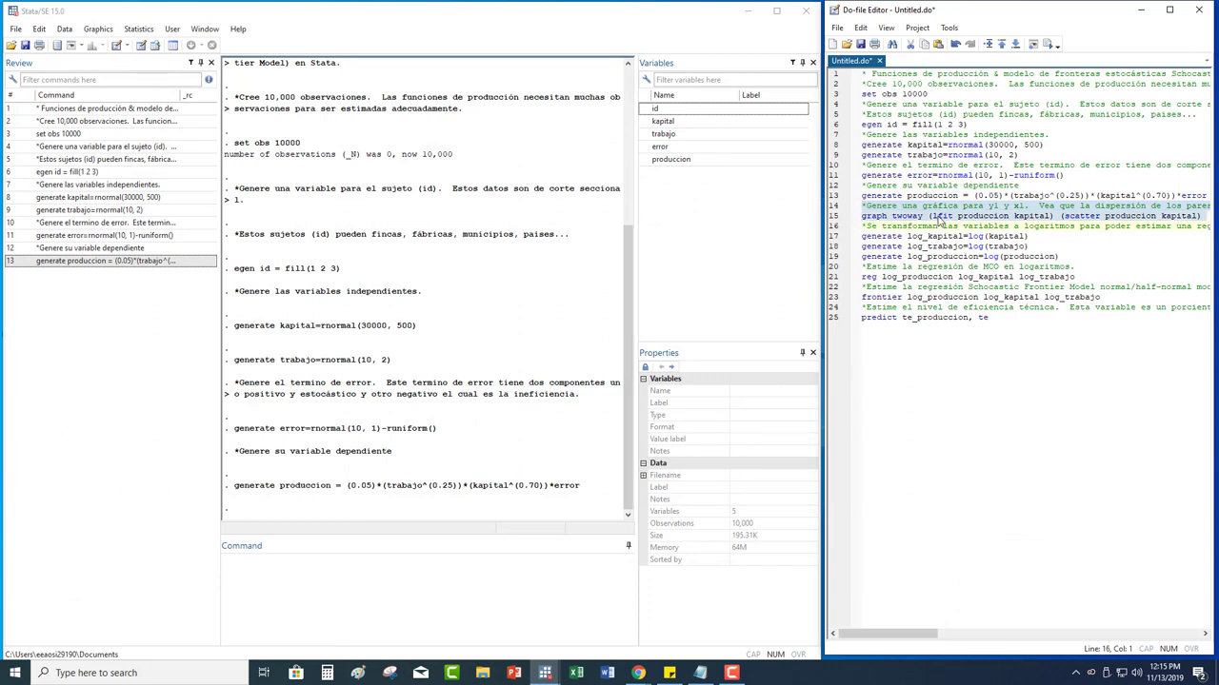
right_click(942, 222)
click(976, 272)
right_click(239, 573)
click(267, 508)
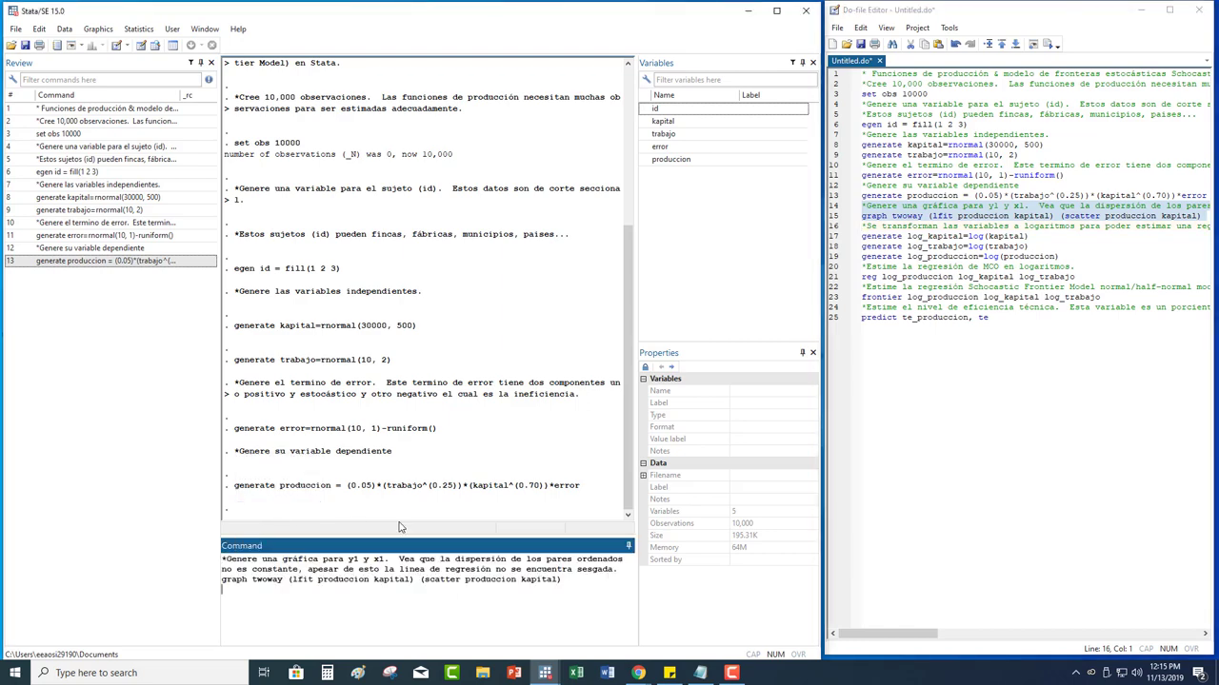
key(Return)
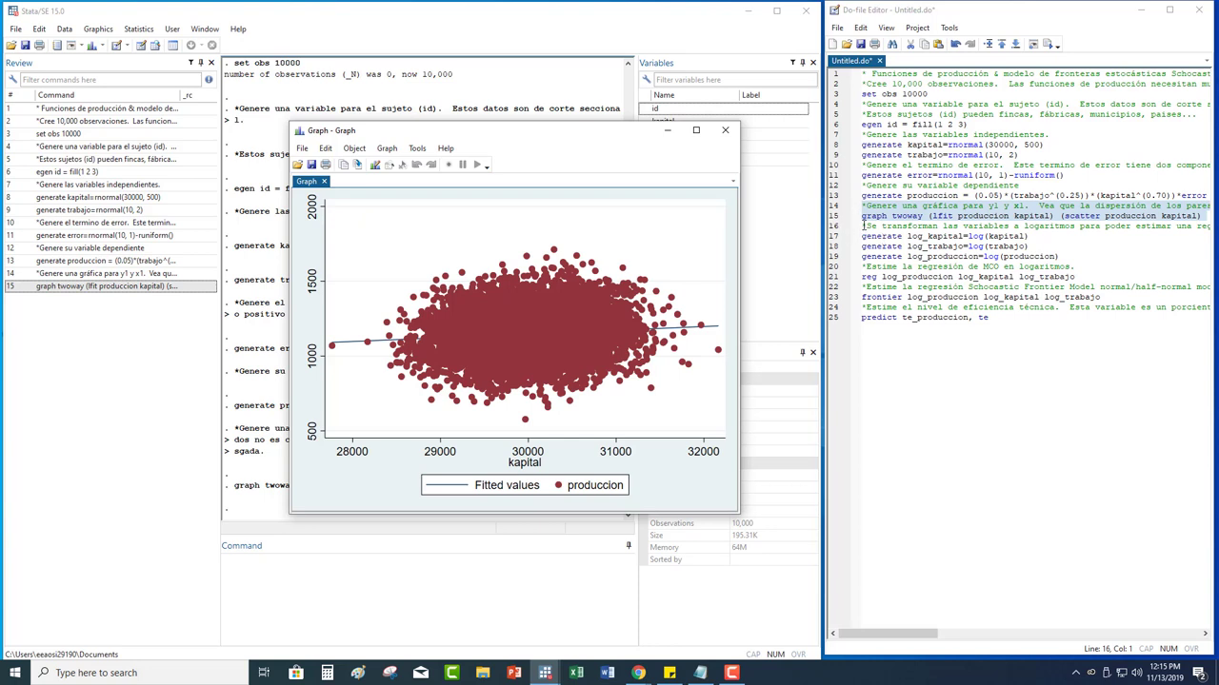
Run do-file lines 16–19 creating log_kapital, log_trabajo and log_produccion.
click(864, 226)
drag(863, 226, 1059, 257)
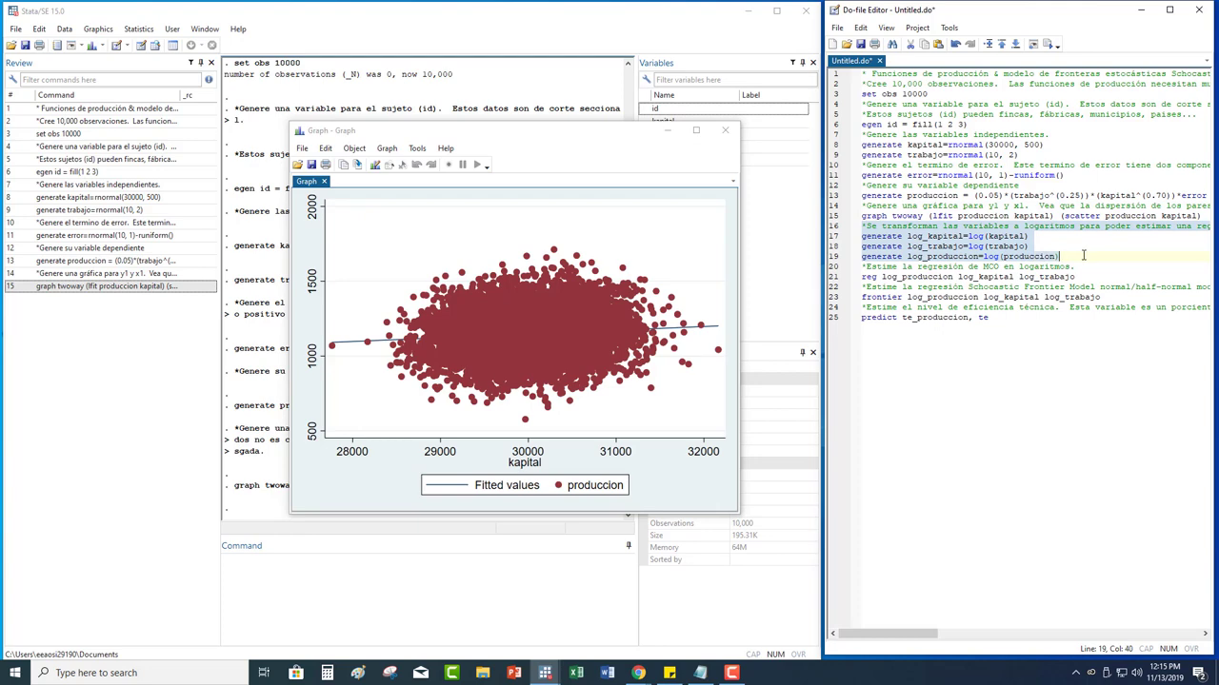
right_click(971, 251)
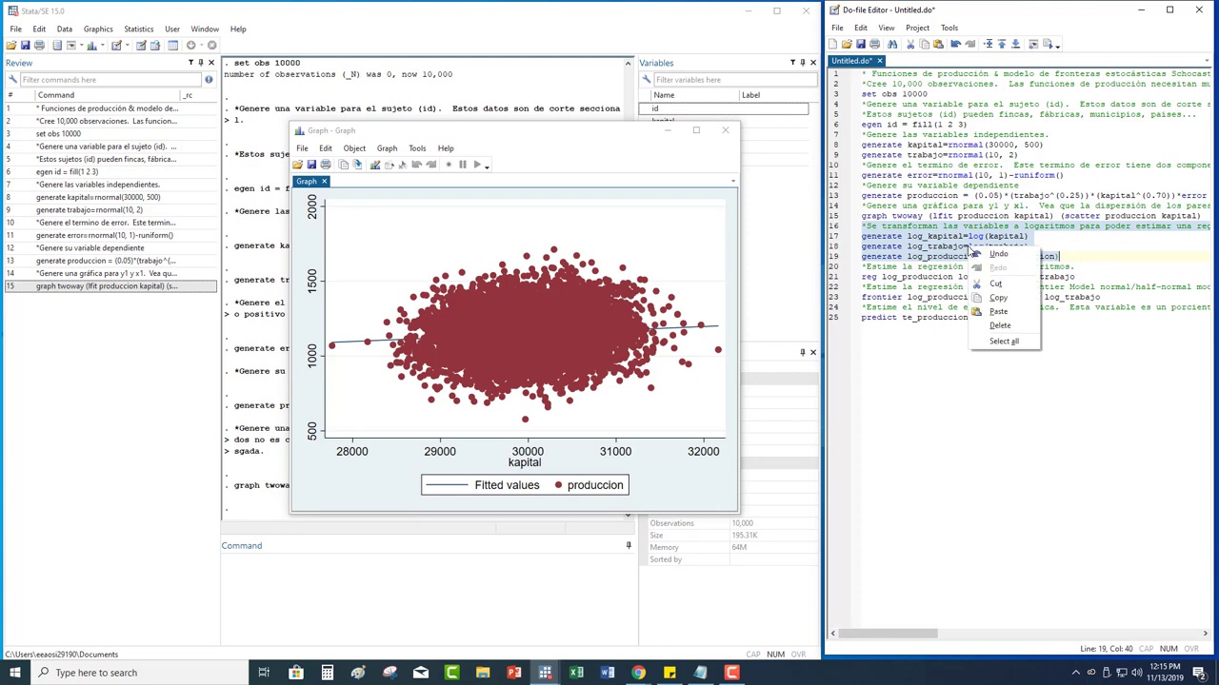
click(1004, 302)
click(307, 581)
right_click(306, 579)
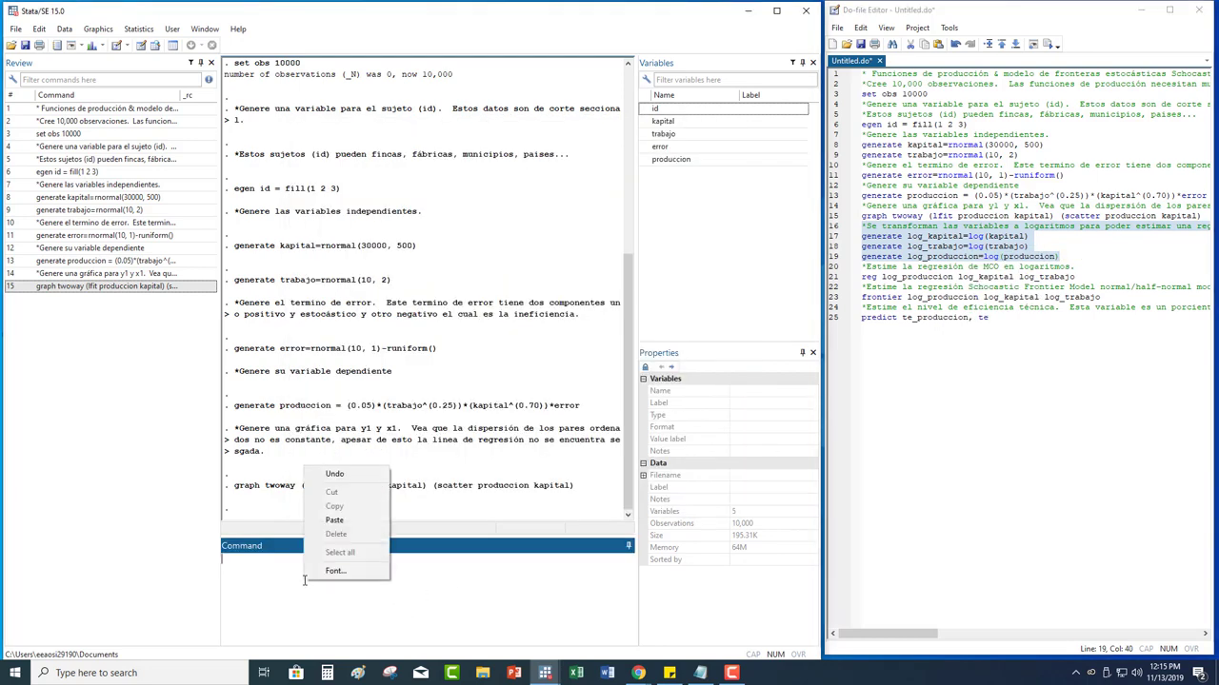
click(334, 520)
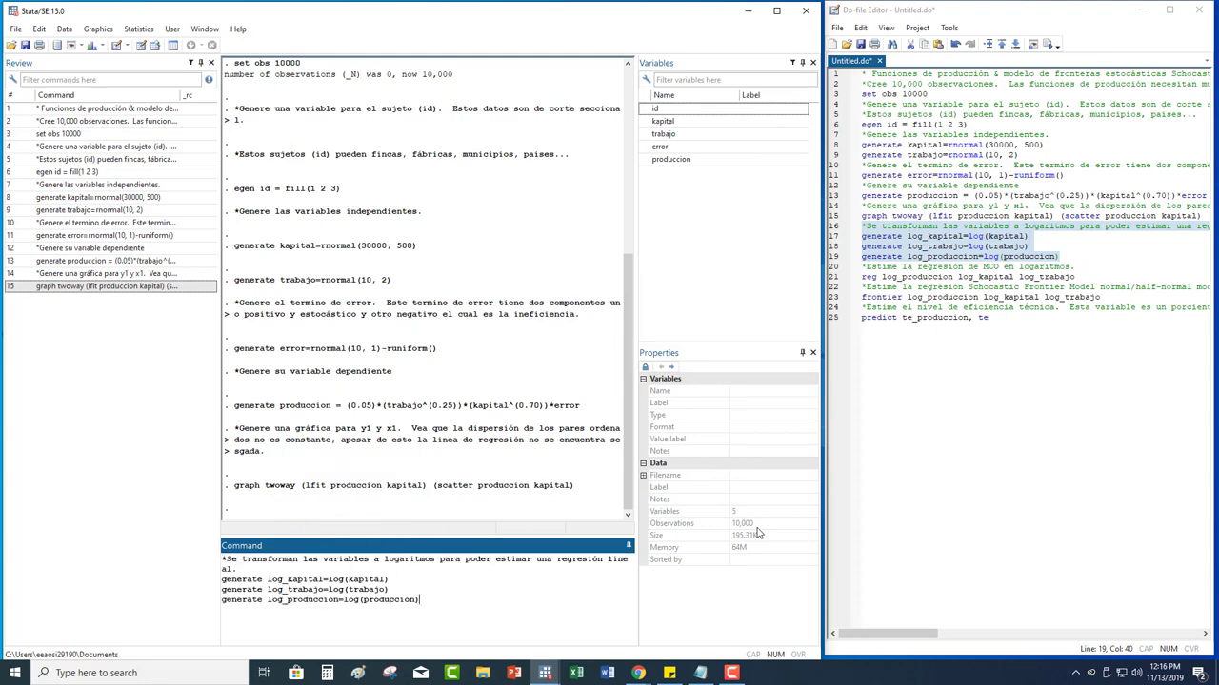
key(Return)
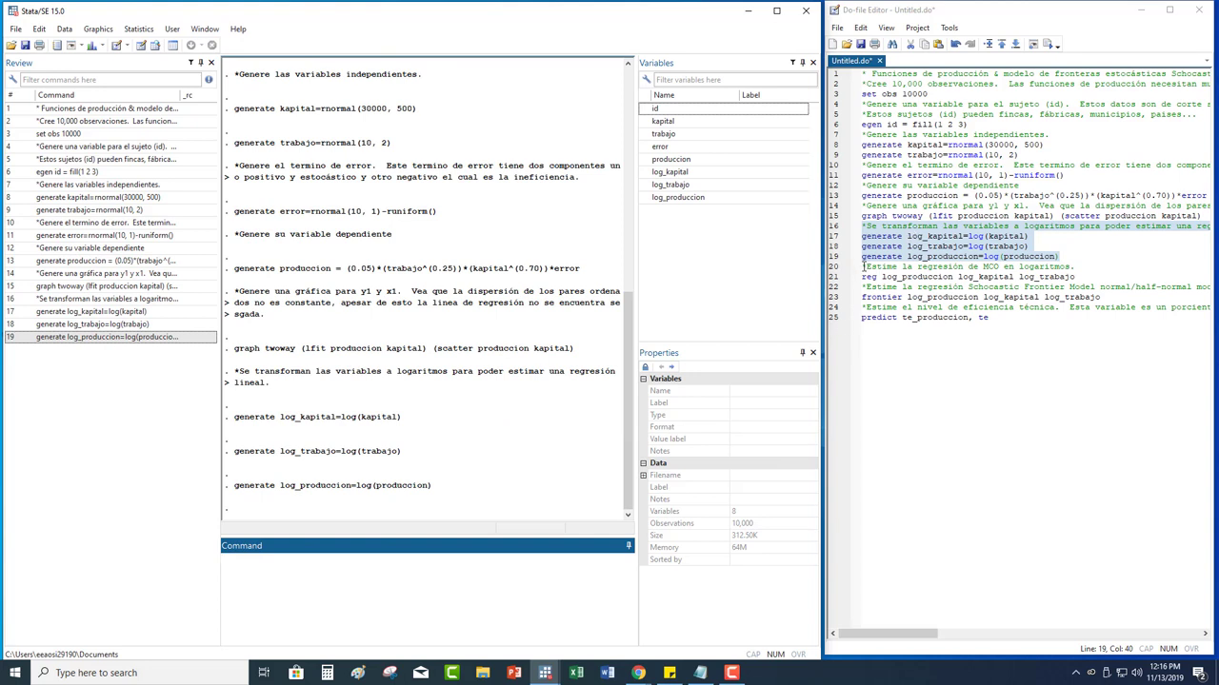
Run lines 20–21 to regress log_produccion on log_kapital and log_trabajo by OLS.
drag(863, 266, 863, 286)
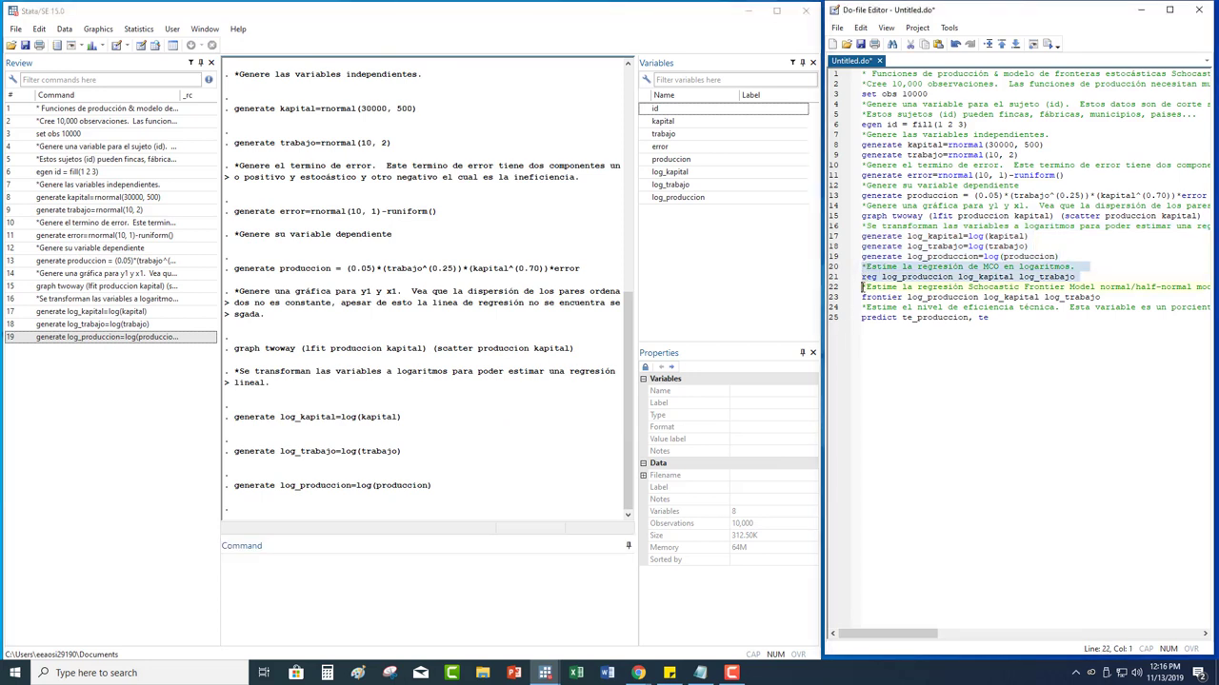
right_click(881, 276)
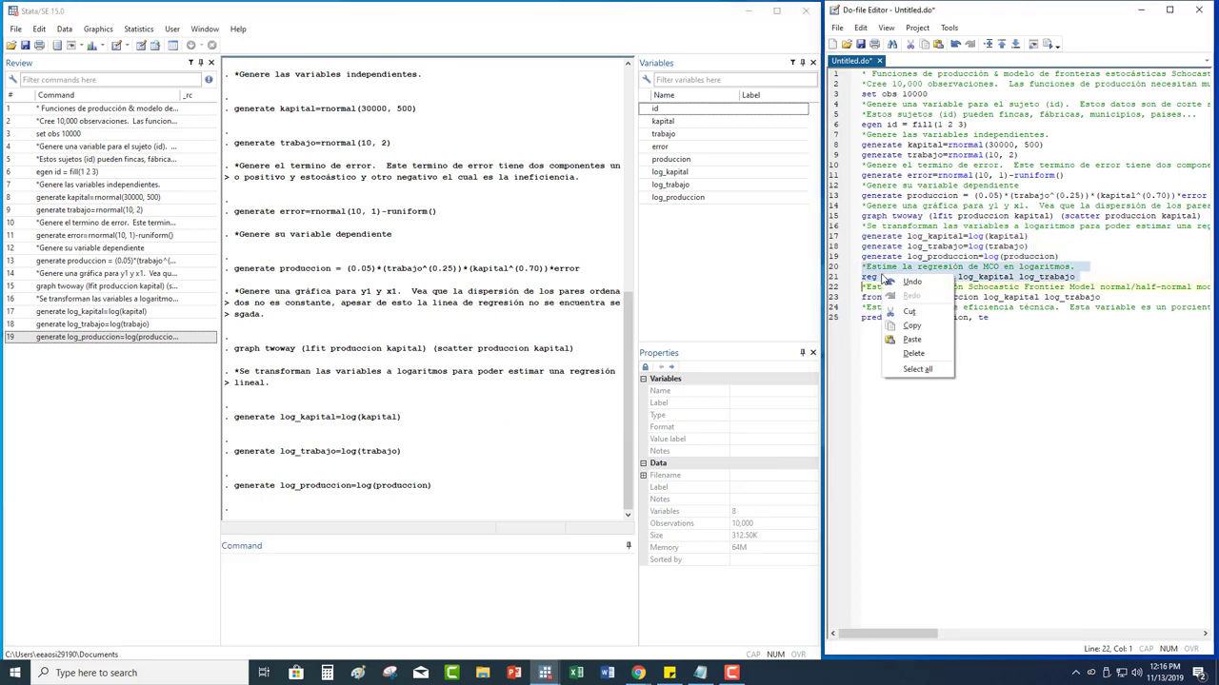
click(912, 330)
right_click(333, 579)
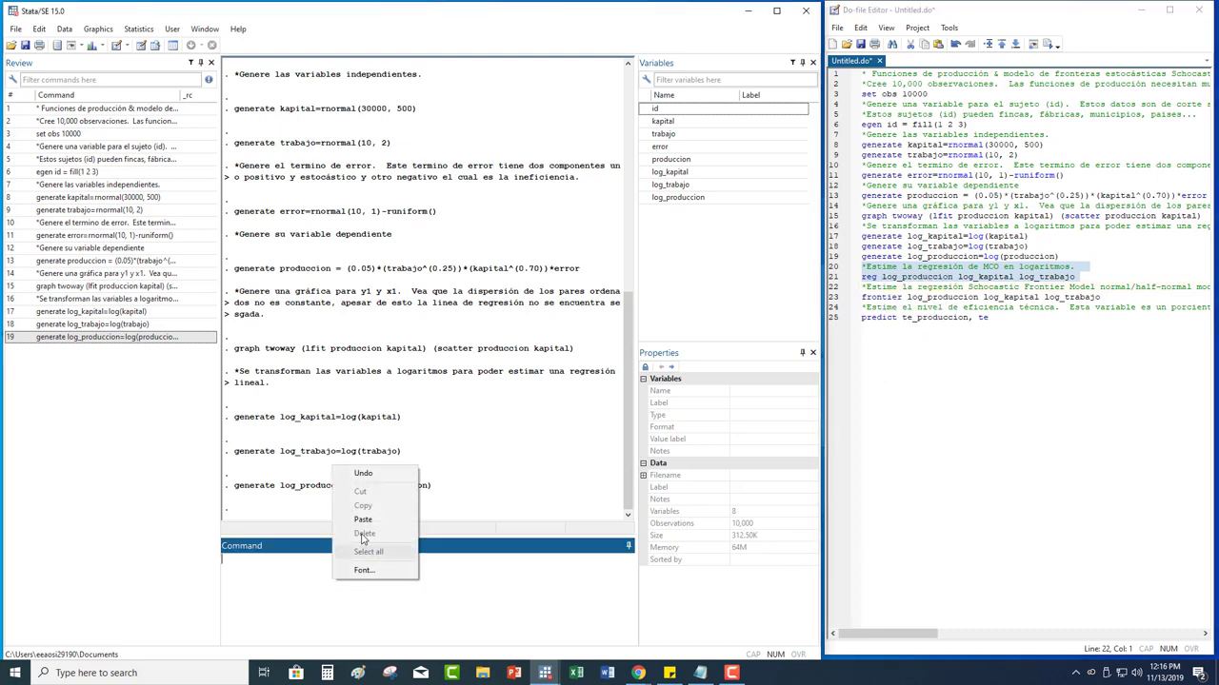
click(363, 518)
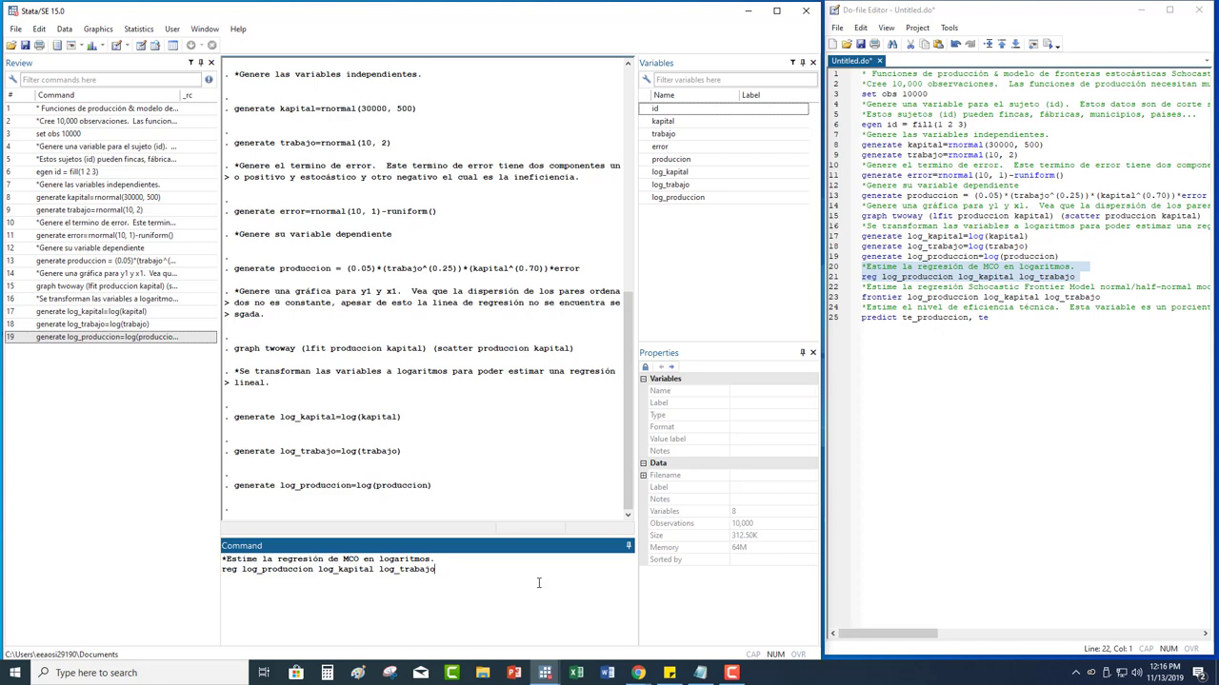
key(Return)
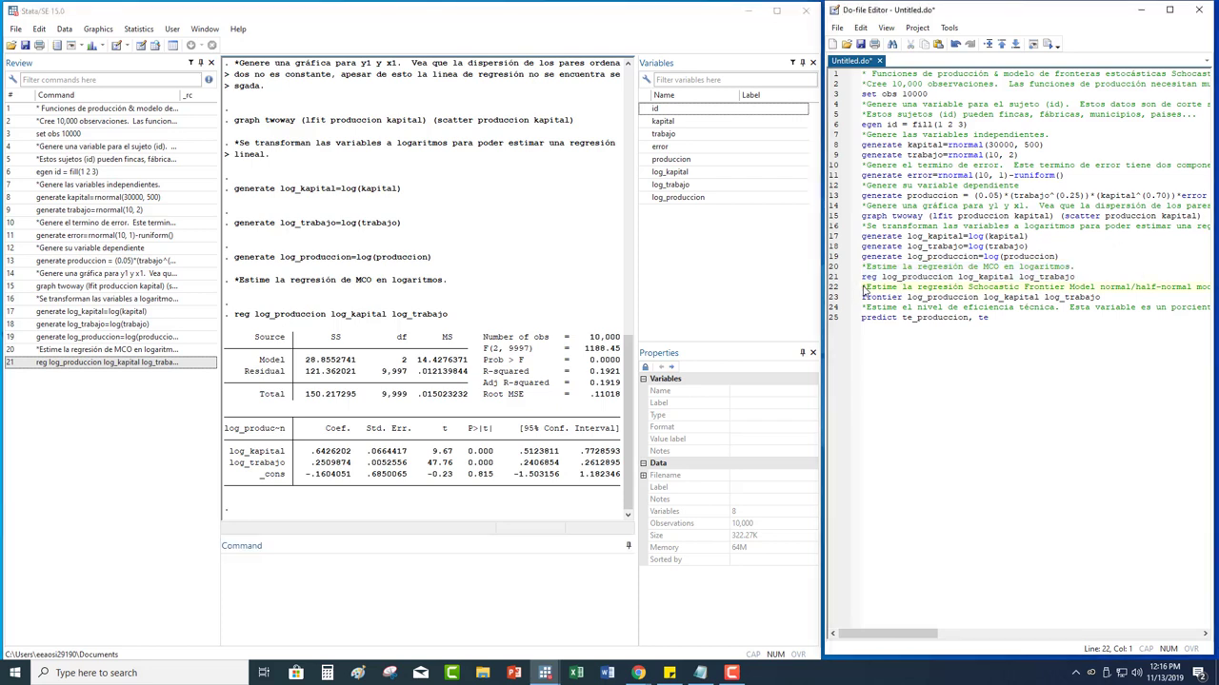
Run lines 22–23 fitting the normal/half-normal frontier of log_produccion on log_kapital and log_trabajo.
drag(861, 286, 1104, 297)
right_click(1083, 297)
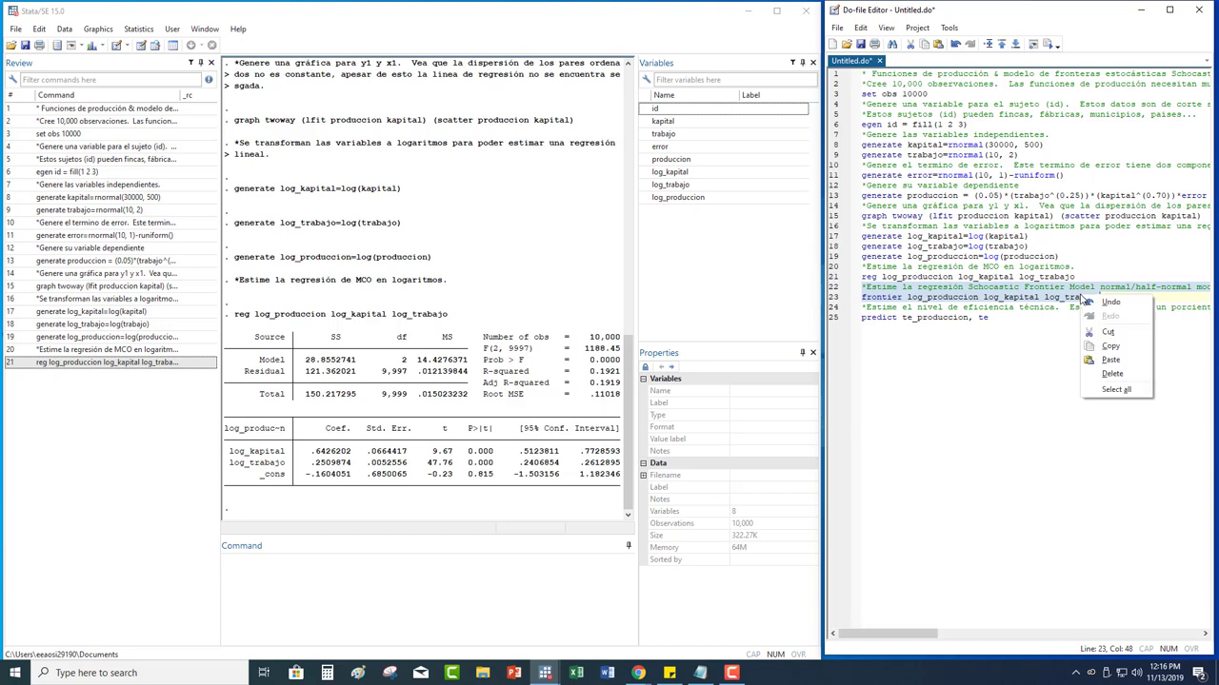
click(1110, 349)
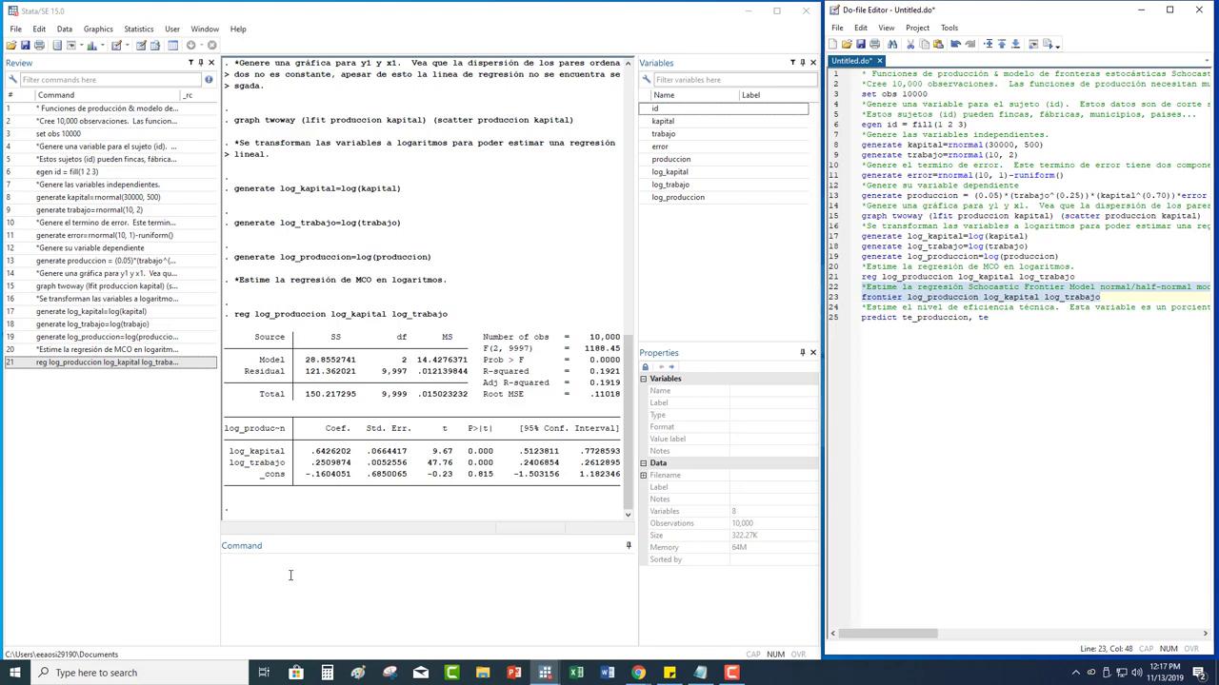
right_click(288, 572)
click(319, 517)
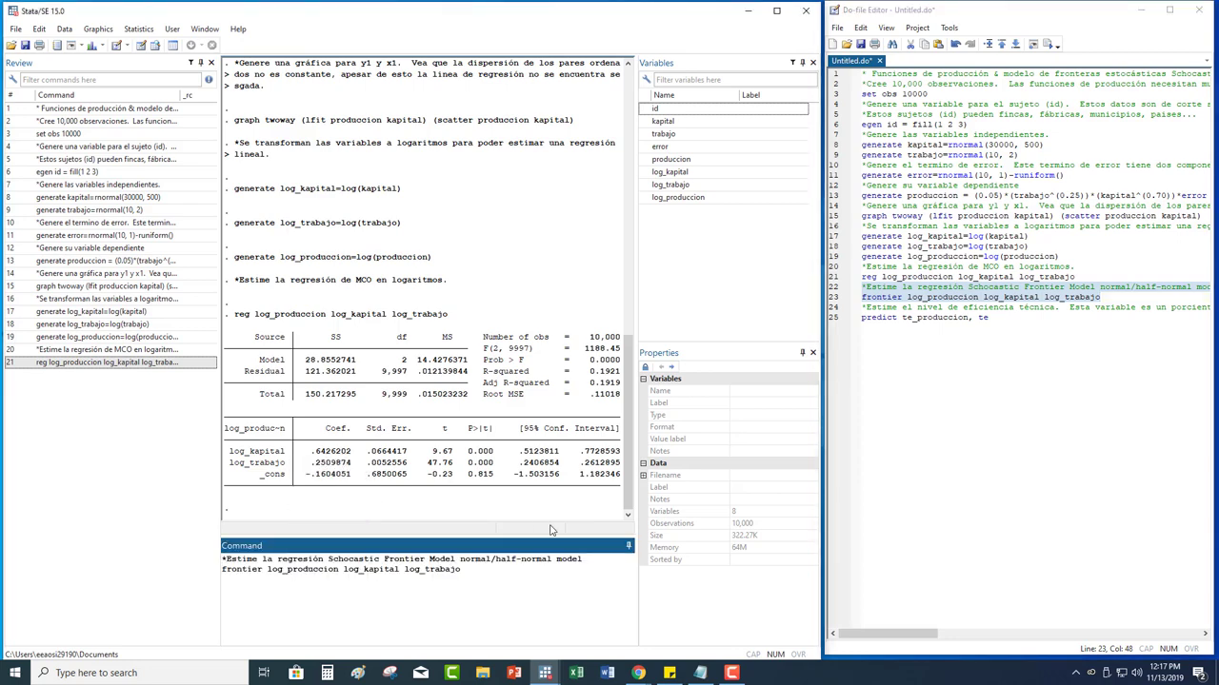
key(Return)
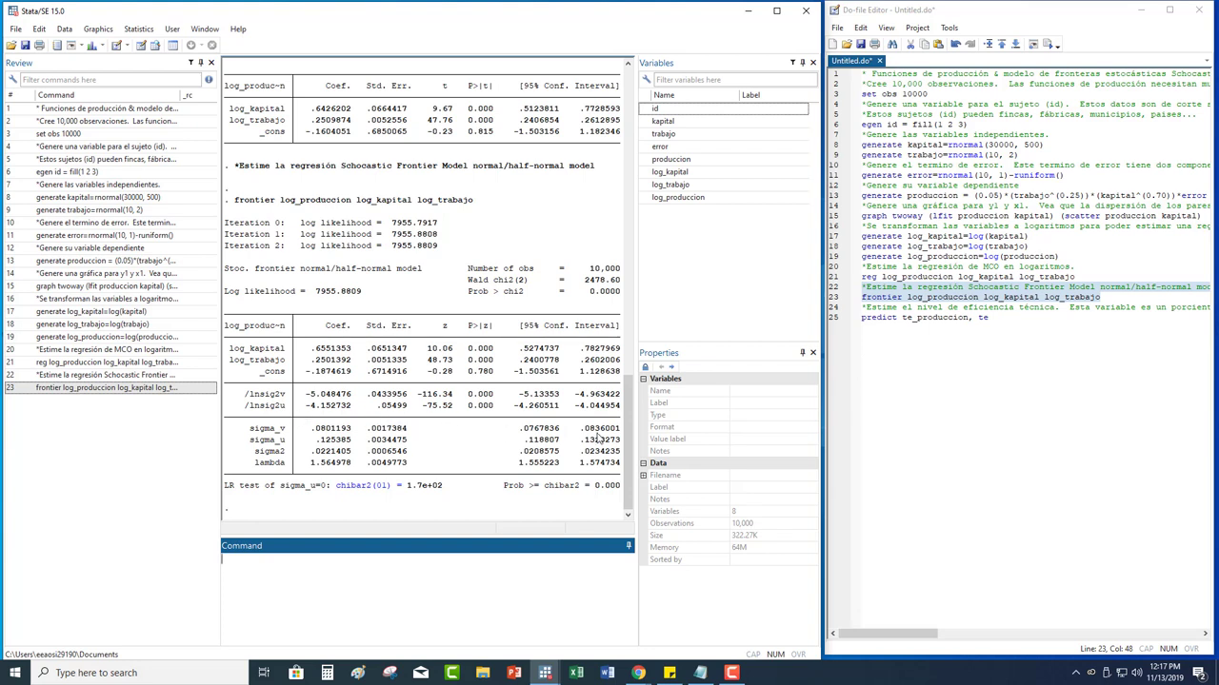
Run do-file lines 24–25 to predict te_produccion technical efficiency from the frontier model.
double_click(982, 320)
drag(958, 321, 862, 310)
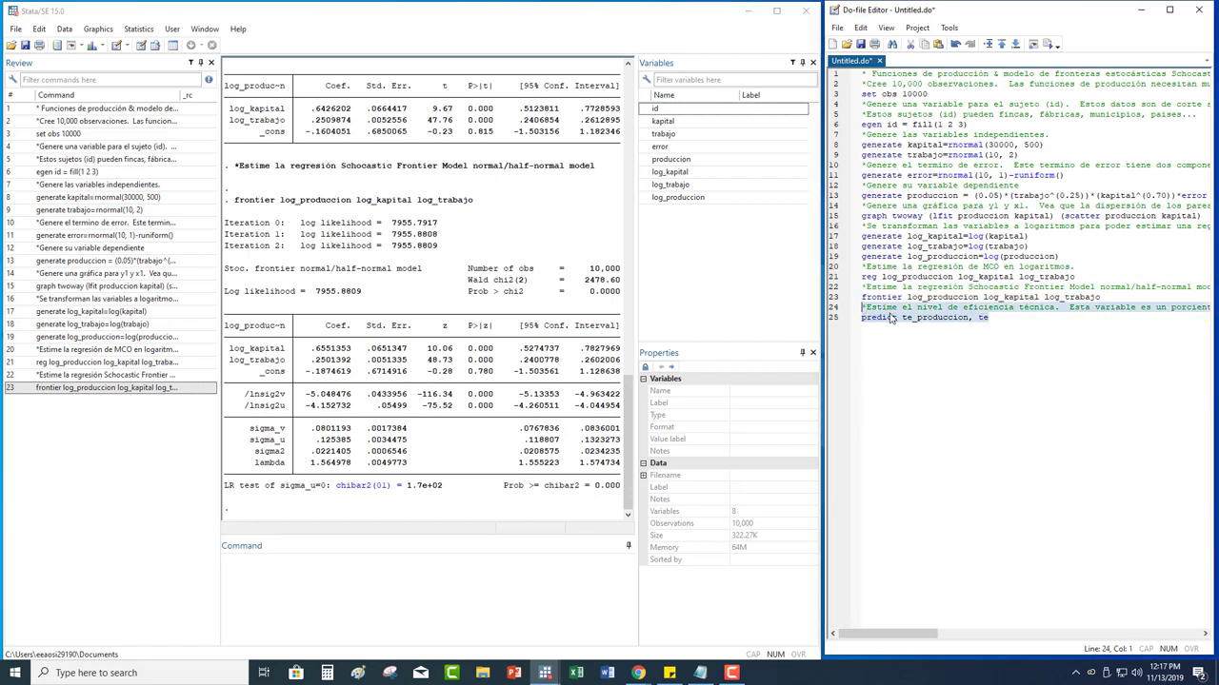
right_click(891, 315)
click(919, 366)
right_click(241, 578)
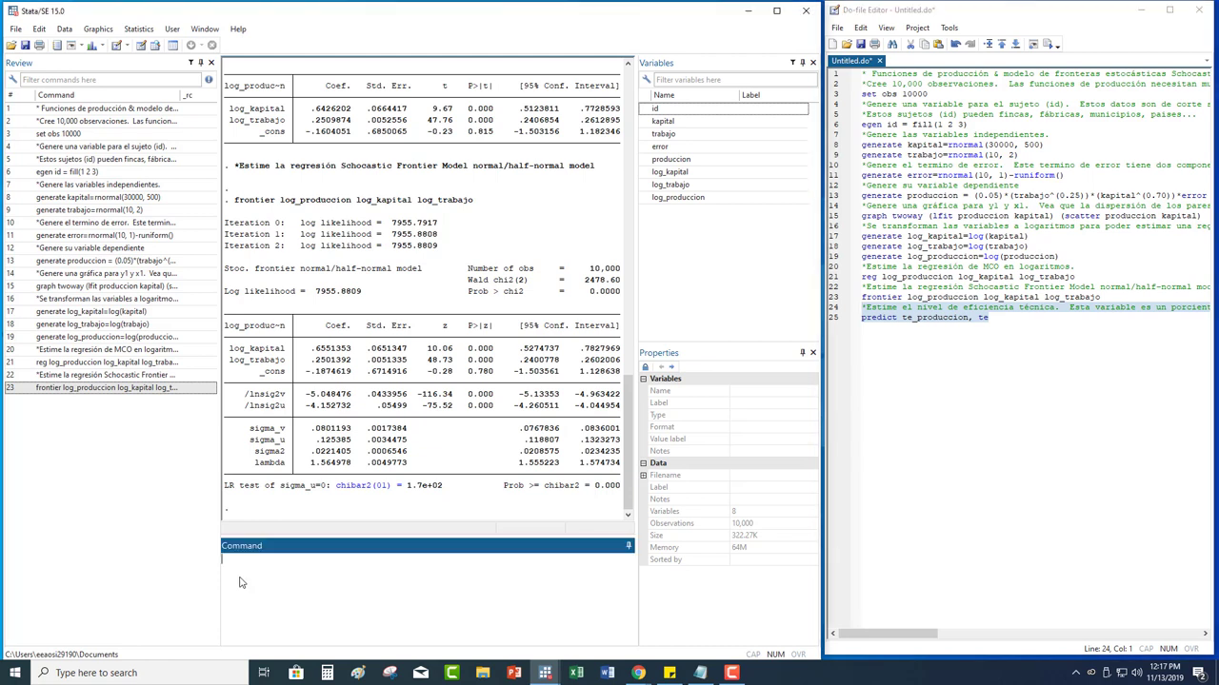
click(271, 517)
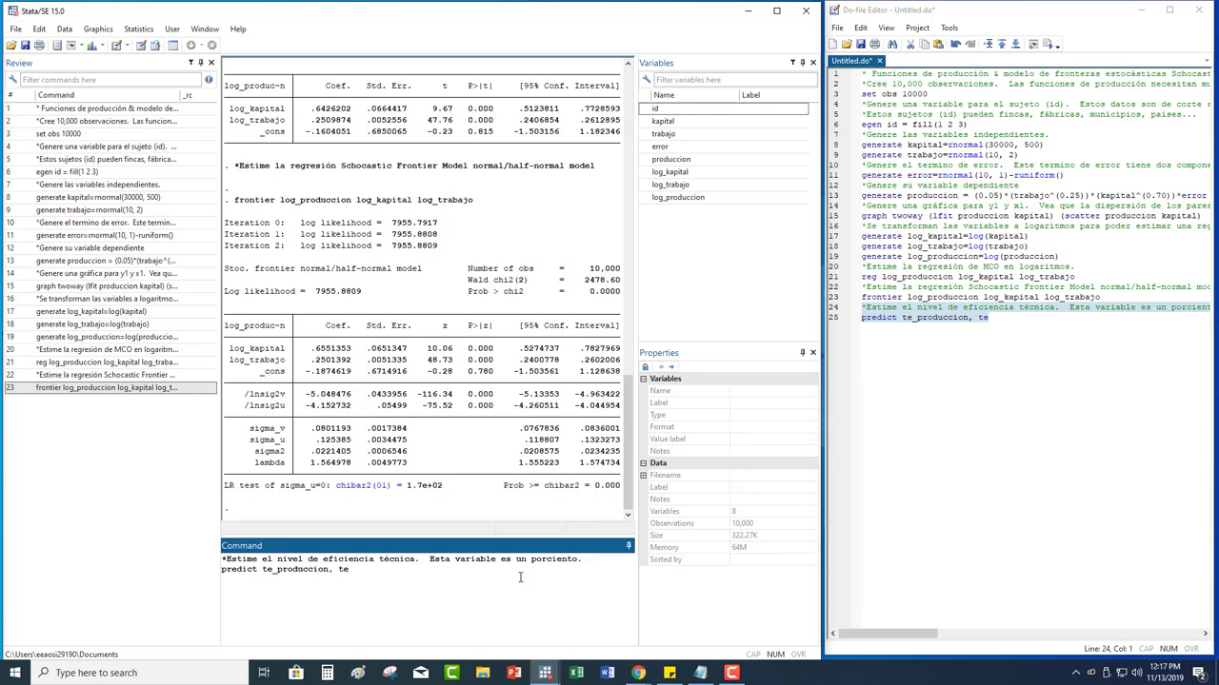
key(Return)
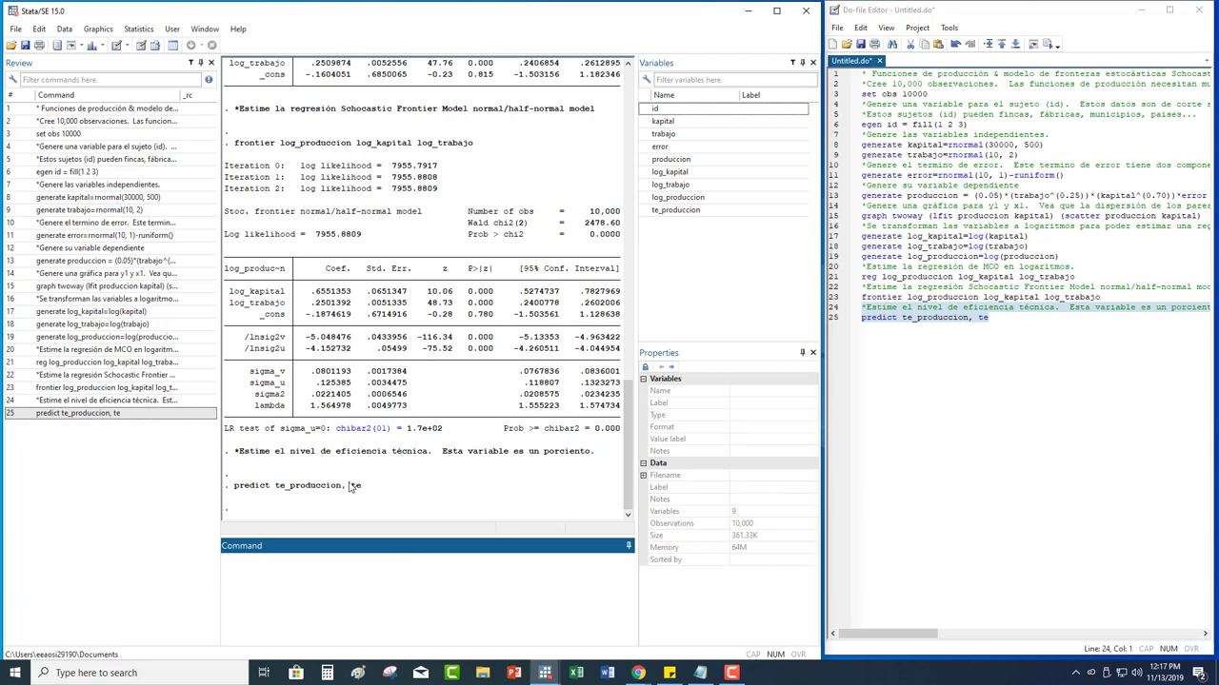
click(142, 30)
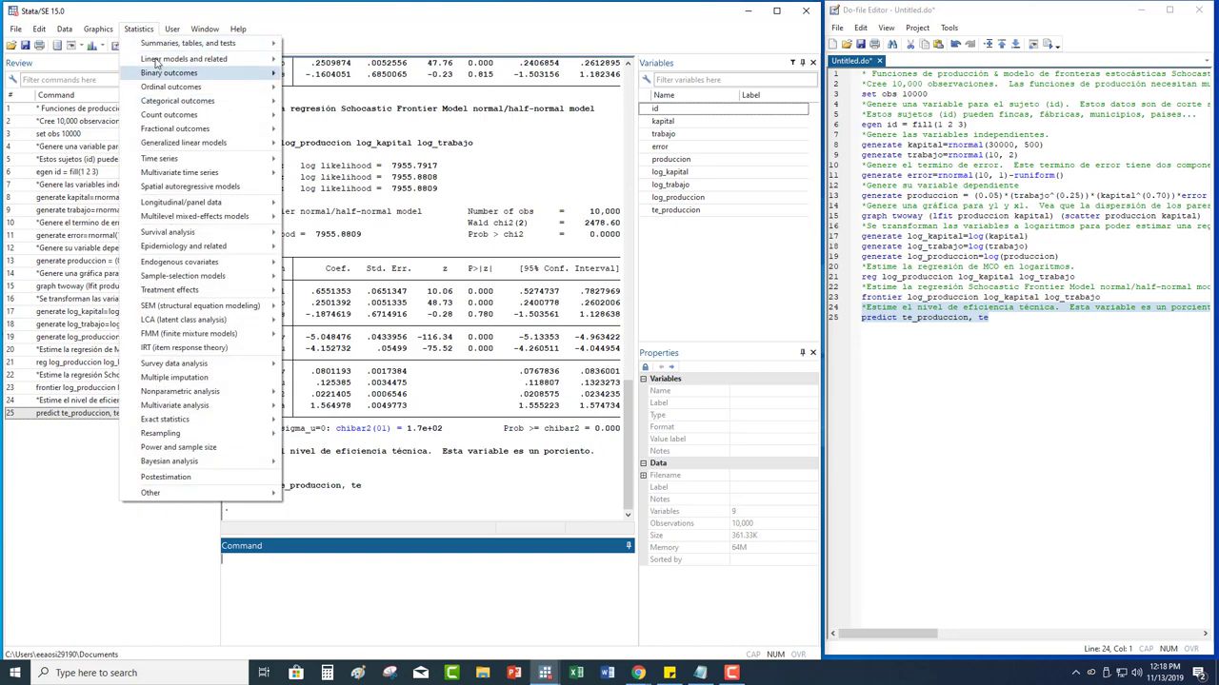
Open the Data Editor and inspect te_produccion efficiency values, including row 17, ranging about 0.70–0.97.
click(142, 7)
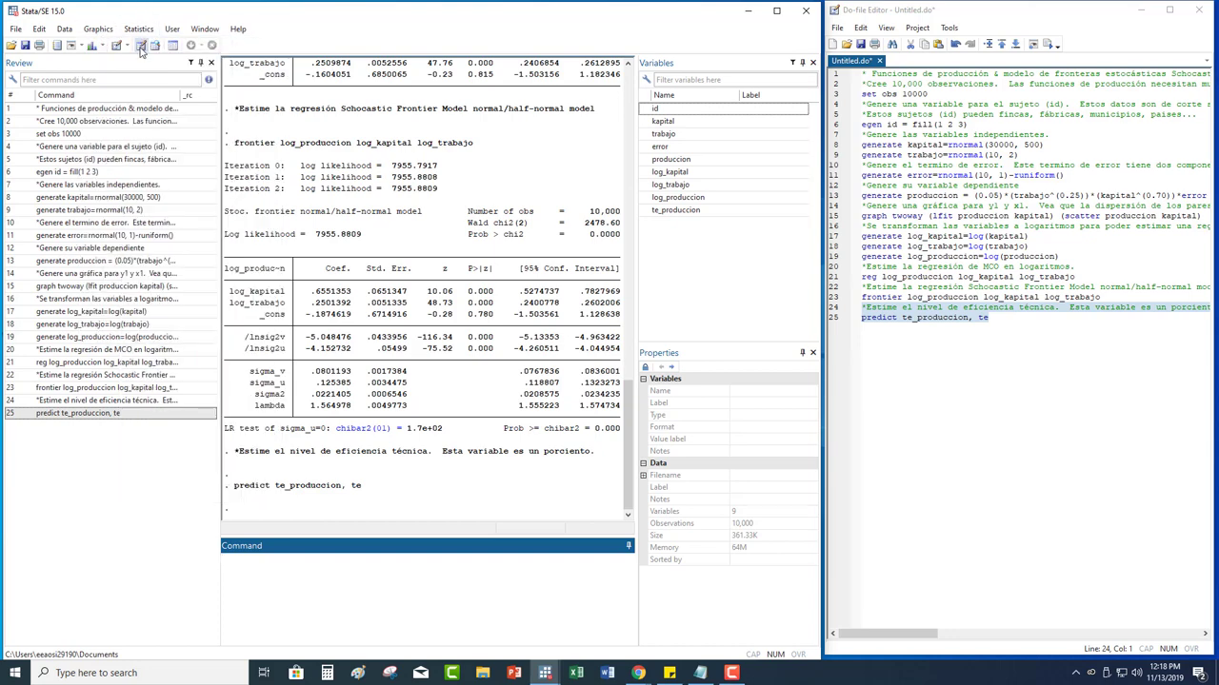
click(140, 45)
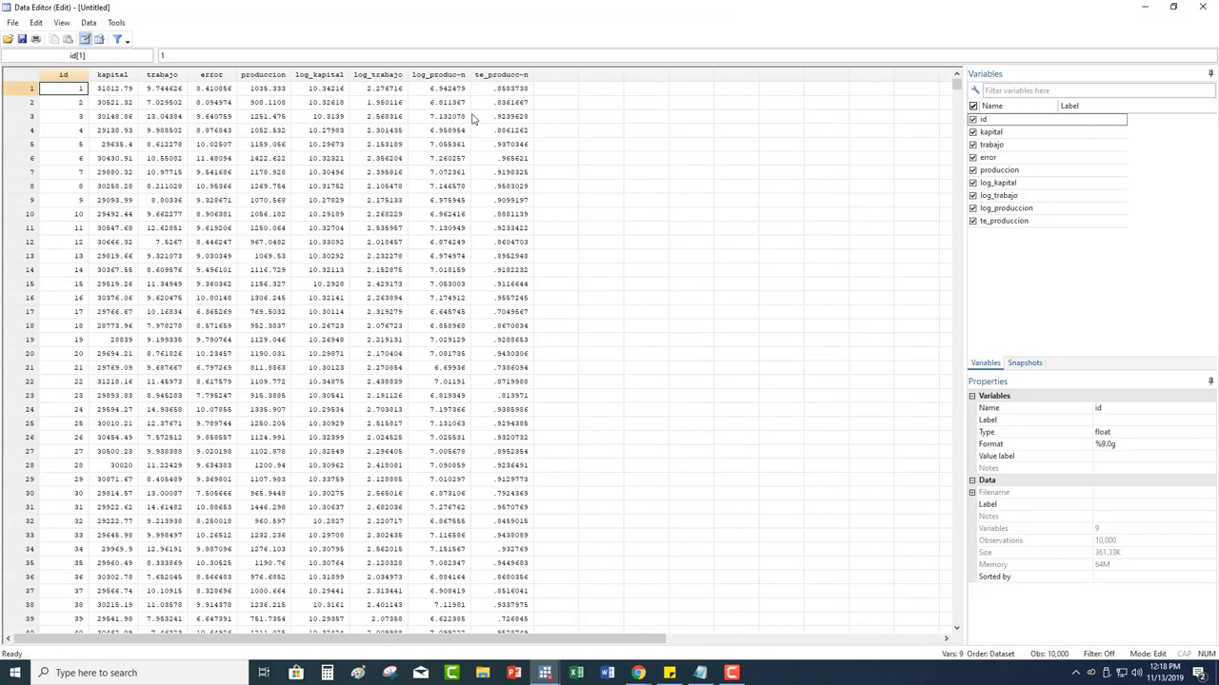
drag(501, 89, 509, 384)
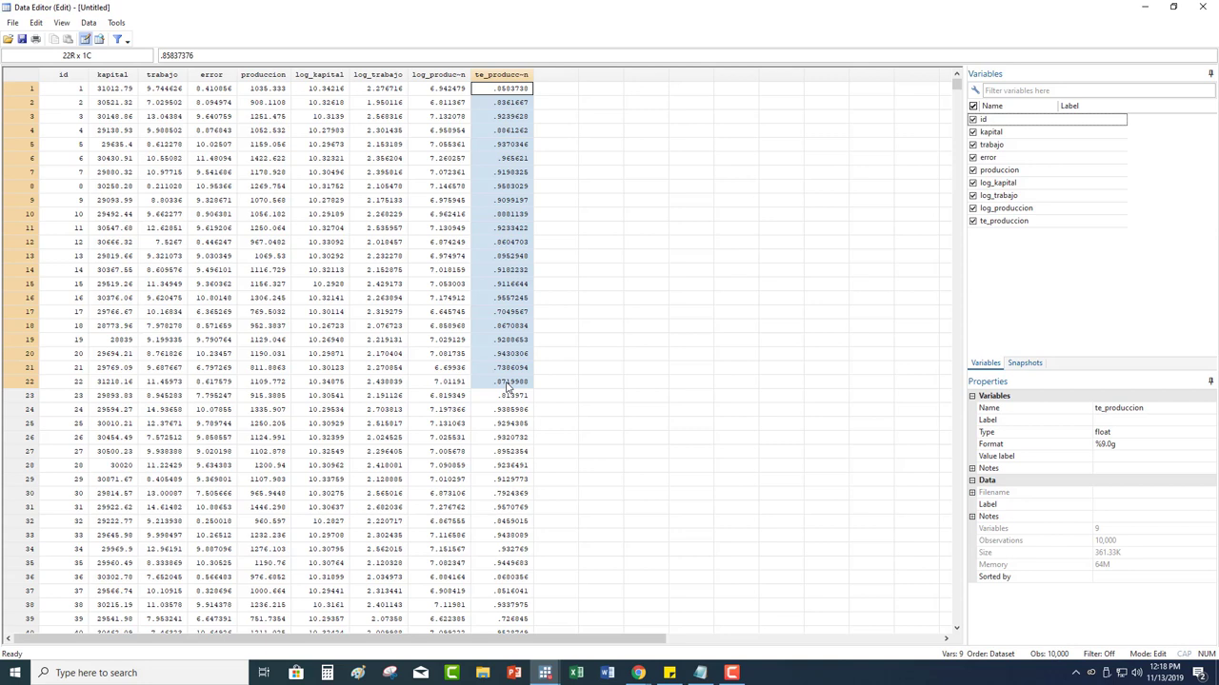
click(501, 314)
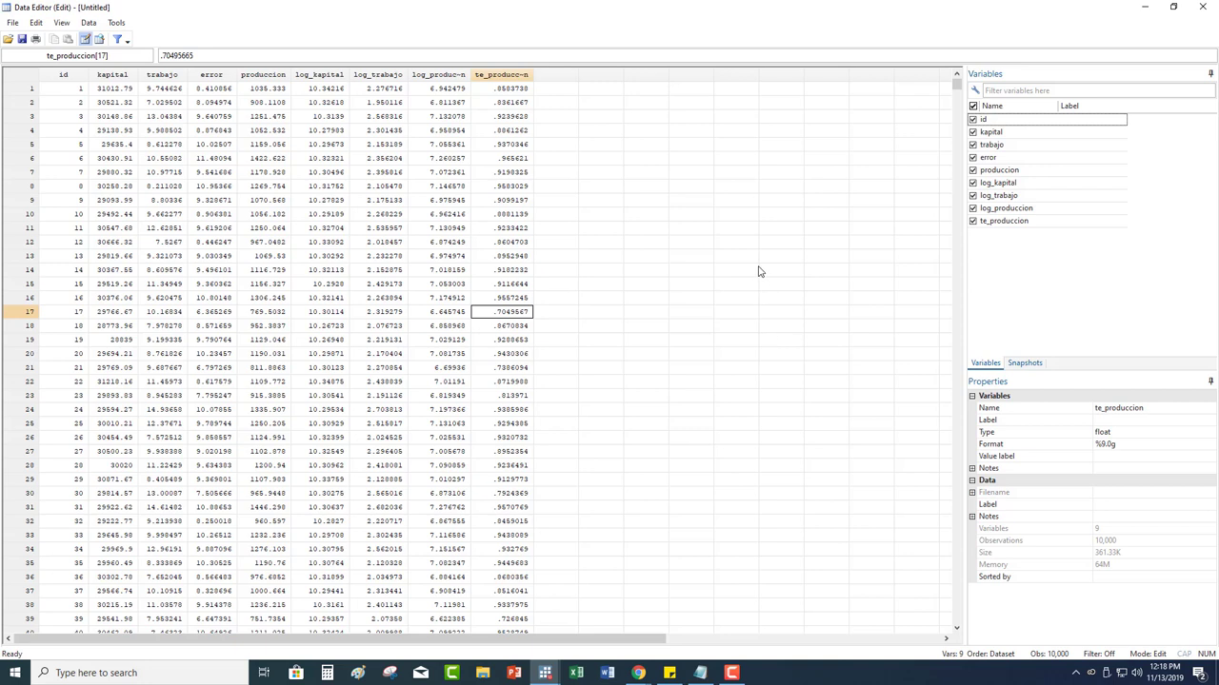
click(501, 185)
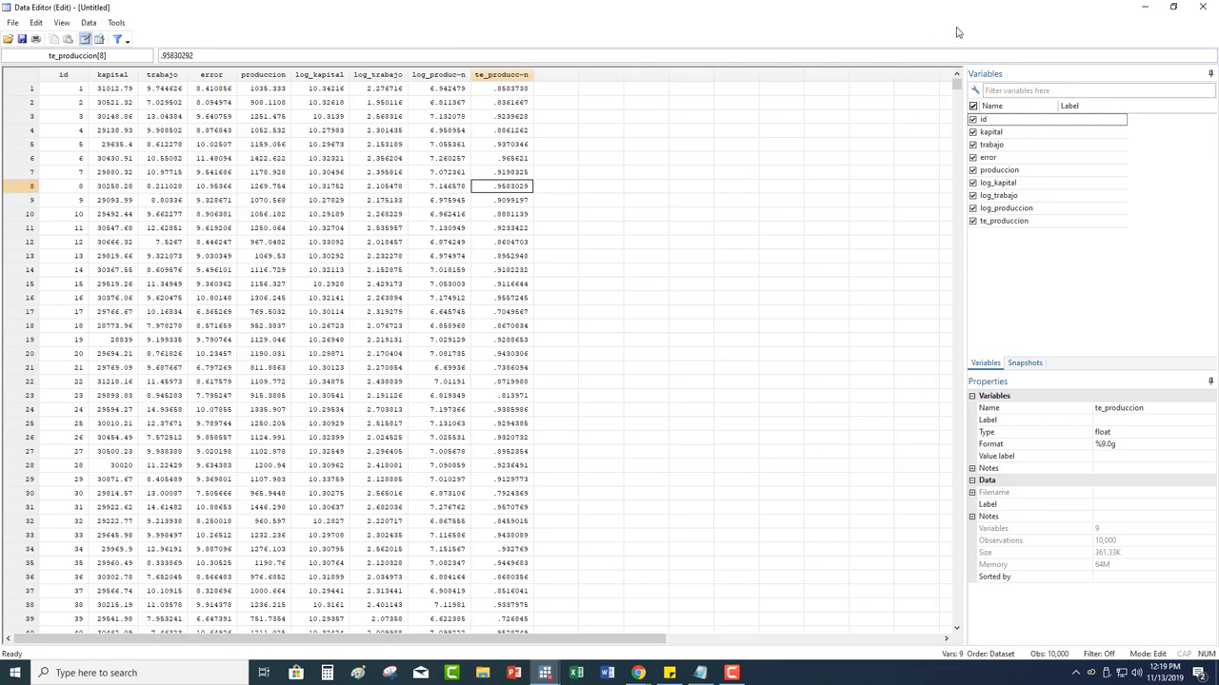
Close the Data Editor to return to the frontier results and do-file.
click(1201, 7)
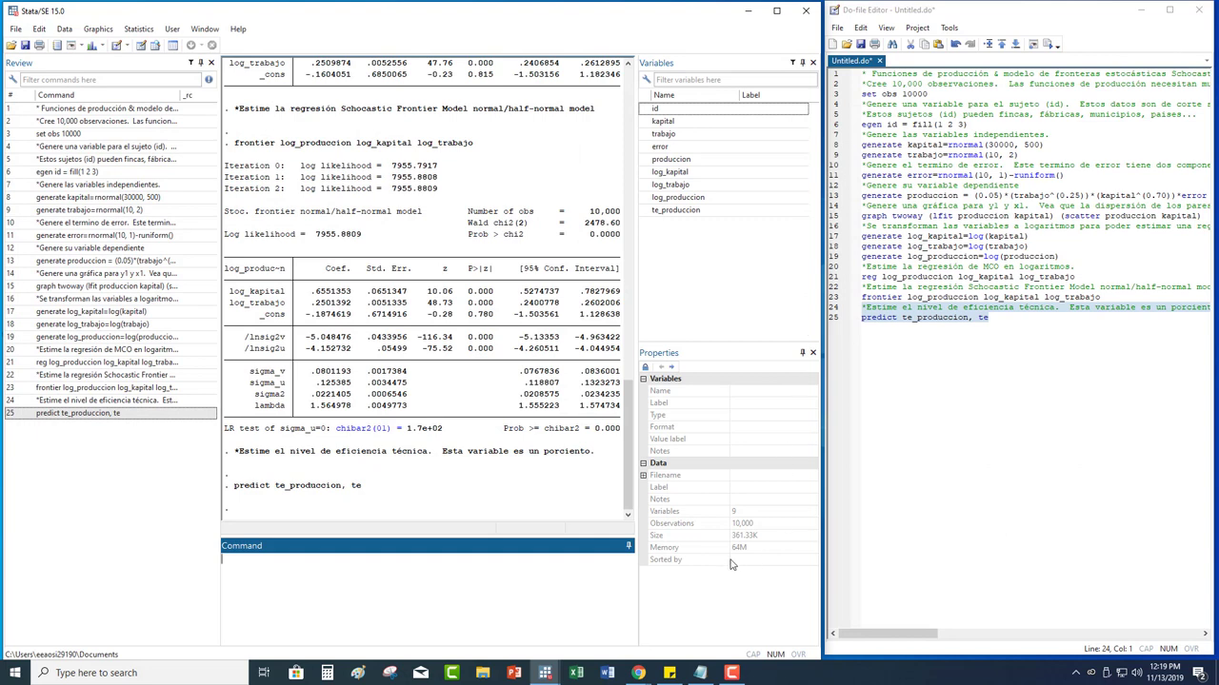